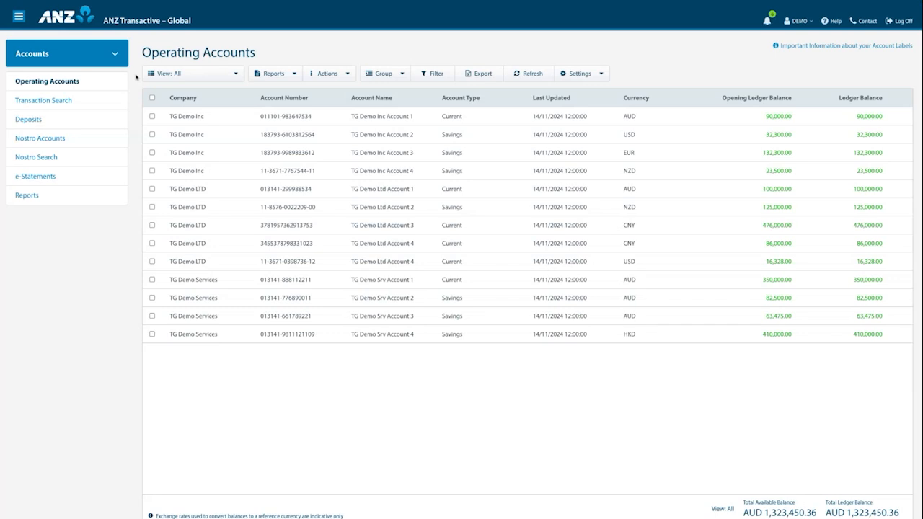
Step: Review the available account views, and the report requests offered for the selected TG Demo Inc Account 1
left_click(234, 74)
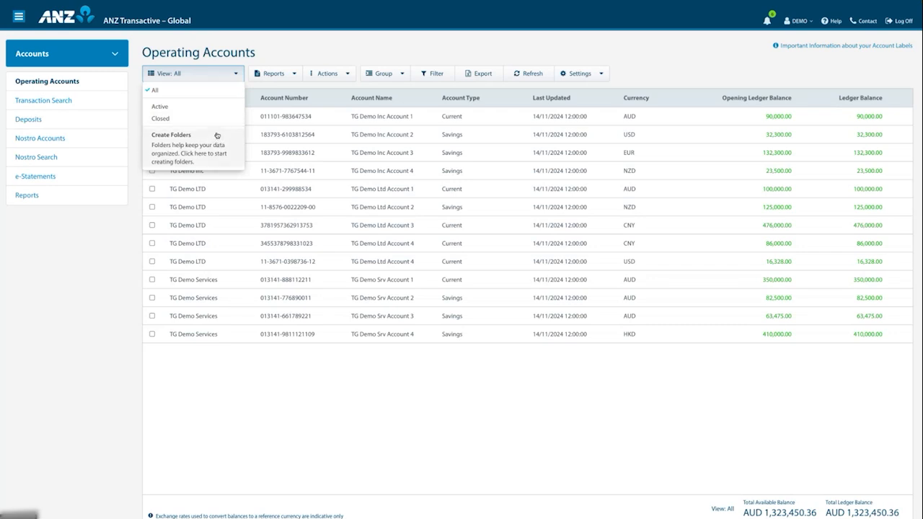
left_click(237, 75)
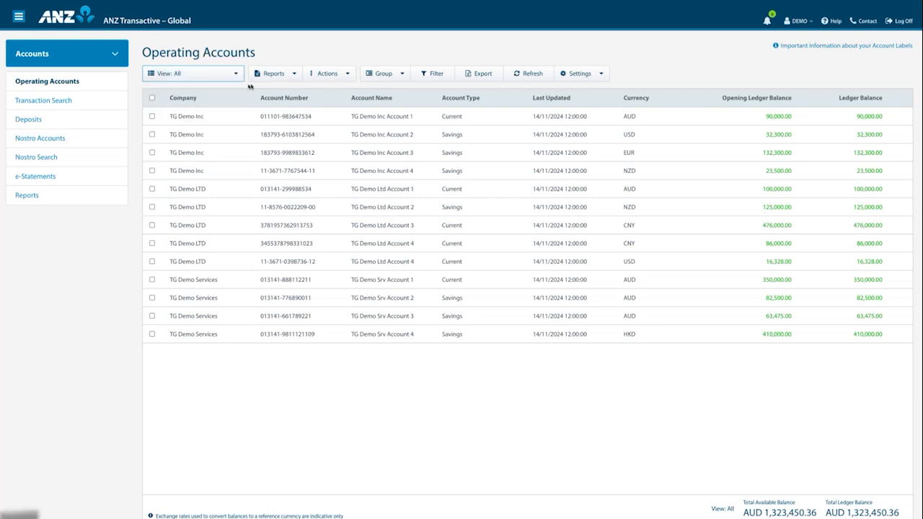
left_click(151, 116)
left_click(294, 74)
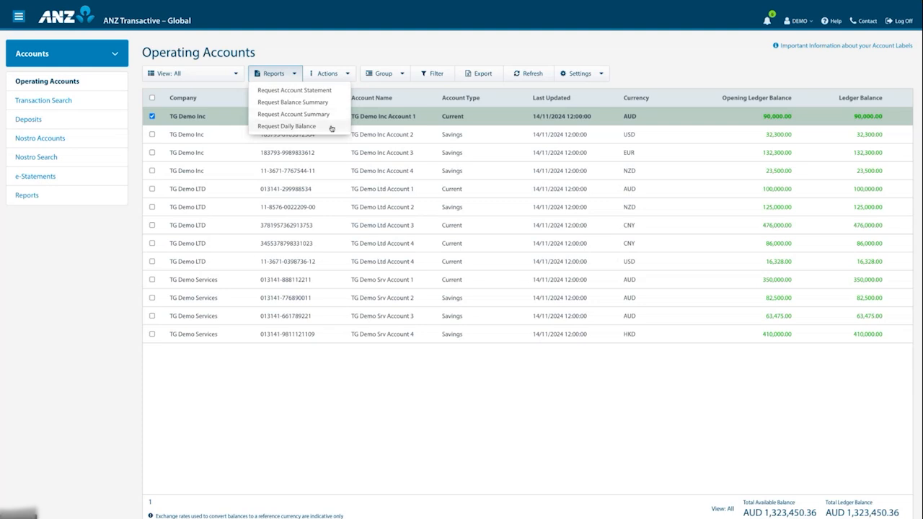
Step: Examine the actions offered for the selected account, including the balance summary periods, move options and specific balance date calendar
left_click(350, 77)
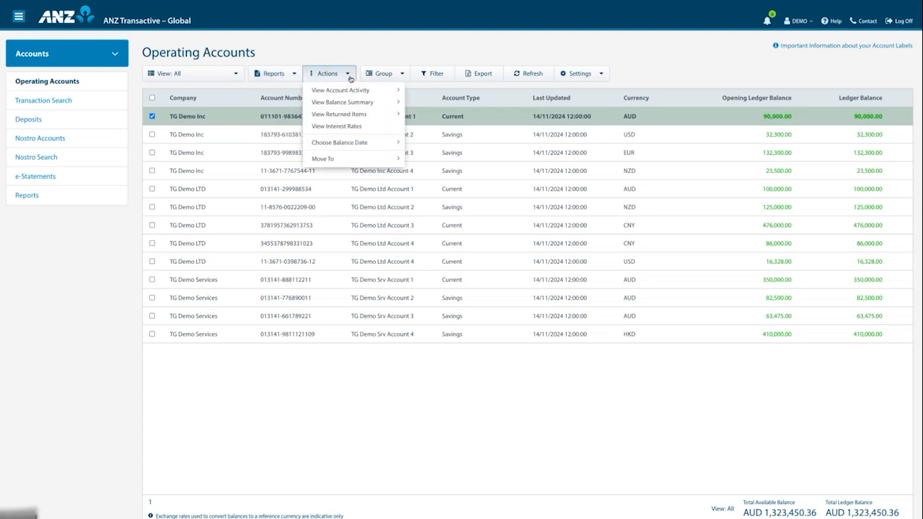
left_click(384, 94)
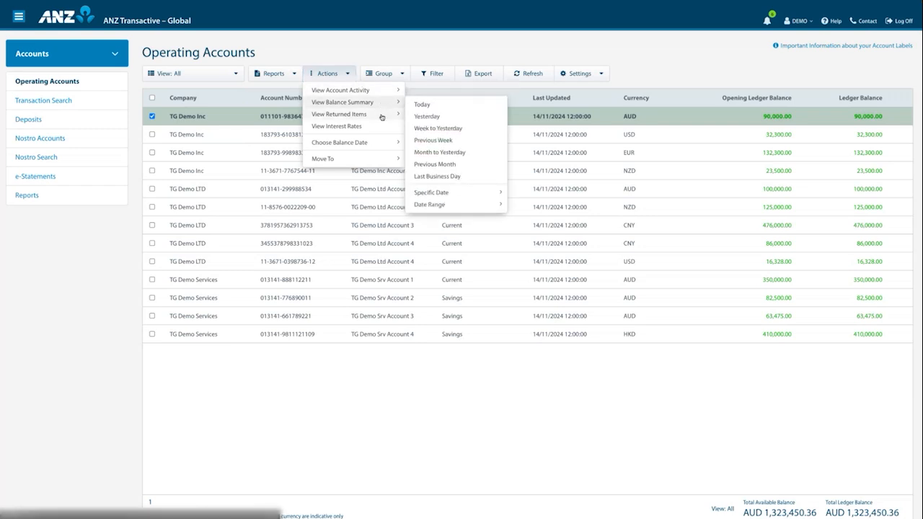
mouse_move(374, 159)
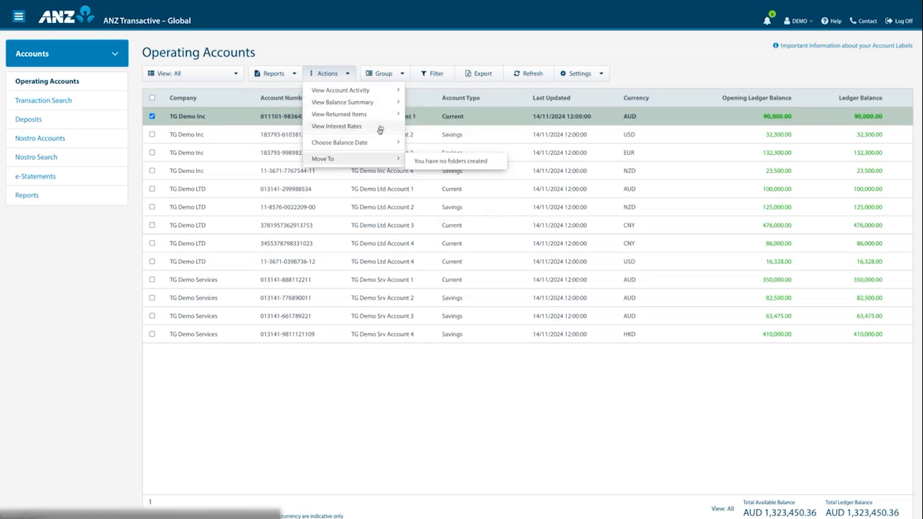
mouse_move(375, 142)
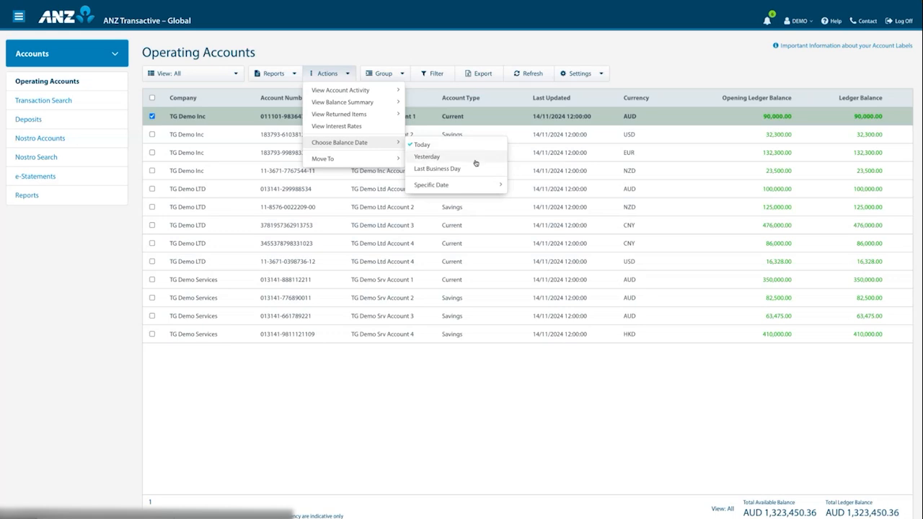
mouse_move(476, 187)
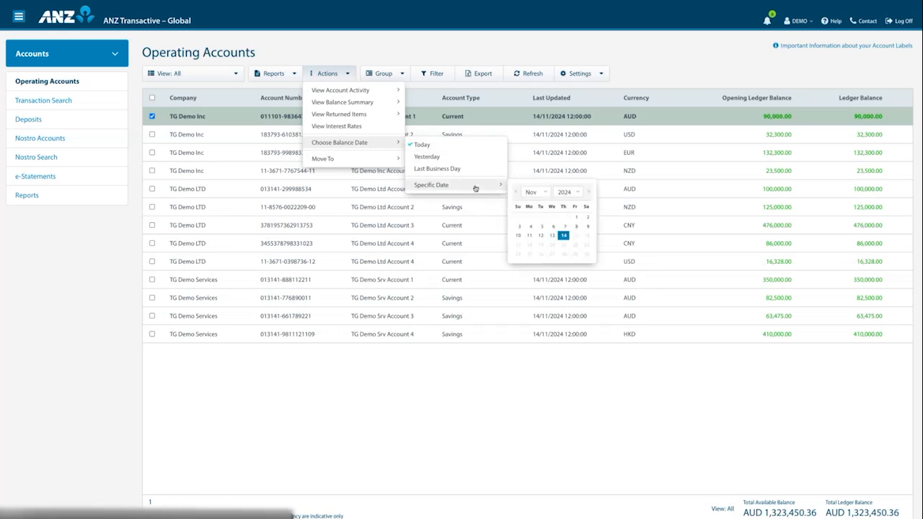
Step: Group the operating accounts by company, and turn the grouping off again
left_click(402, 73)
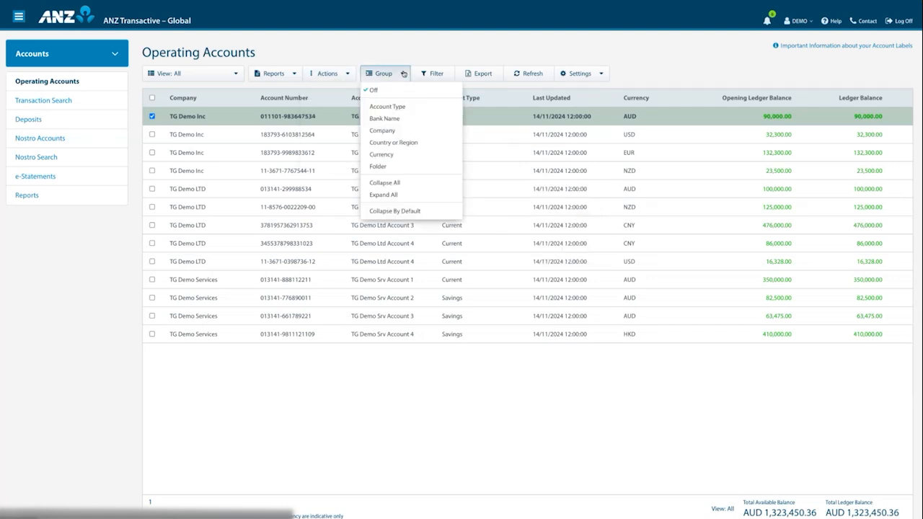
left_click(400, 131)
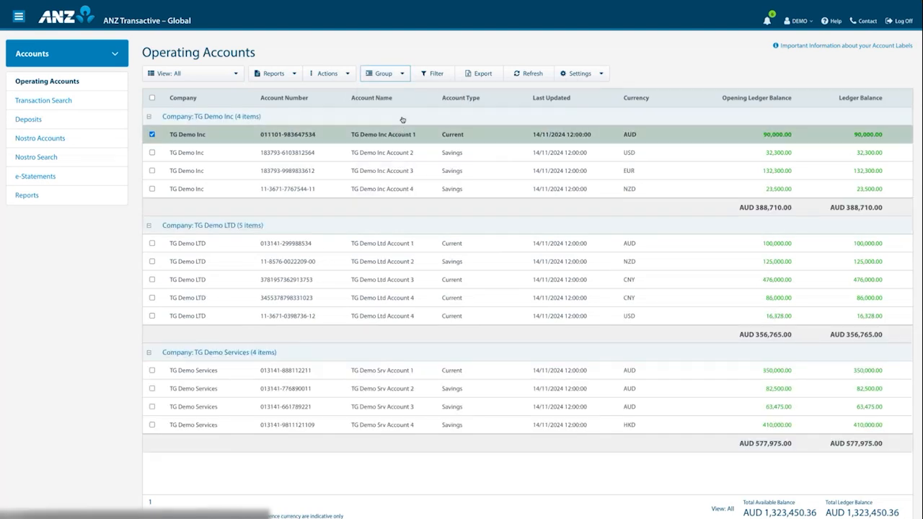
left_click(402, 75)
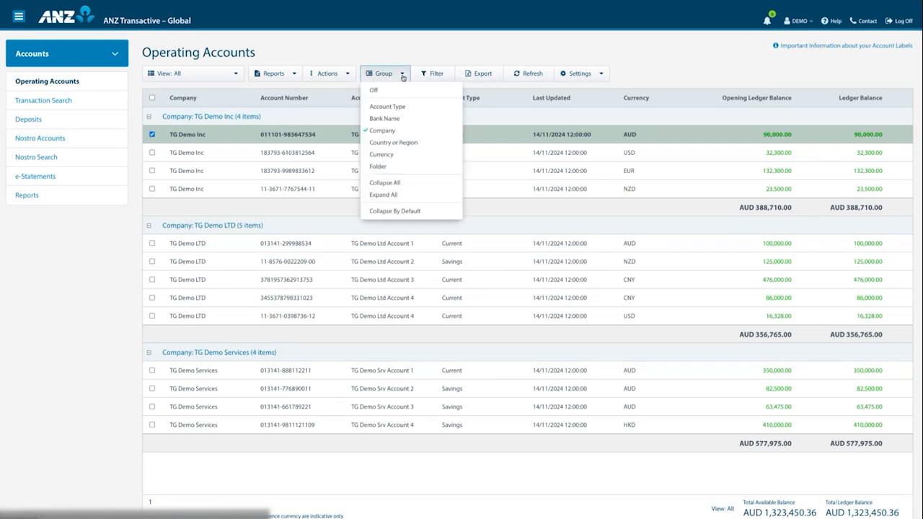
left_click(391, 92)
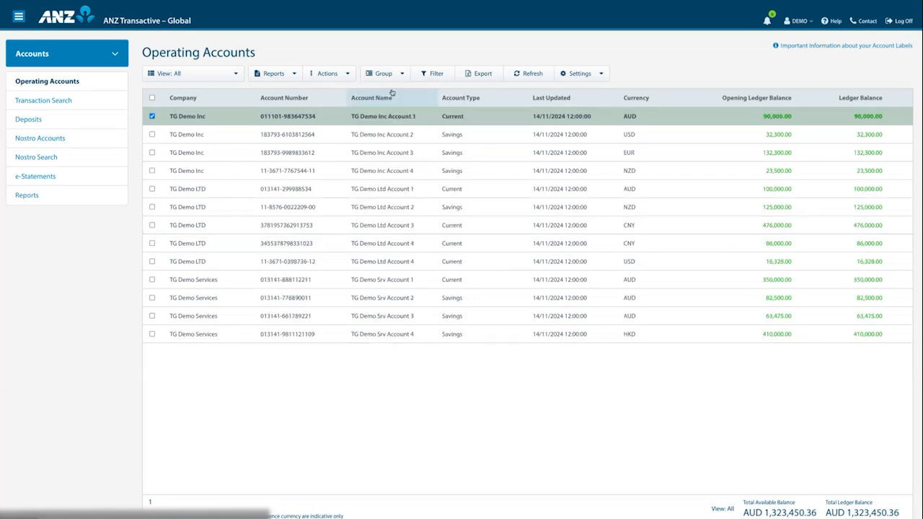
Step: Filter the operating accounts by the ending digits of an account number, and remove the filter
left_click(435, 75)
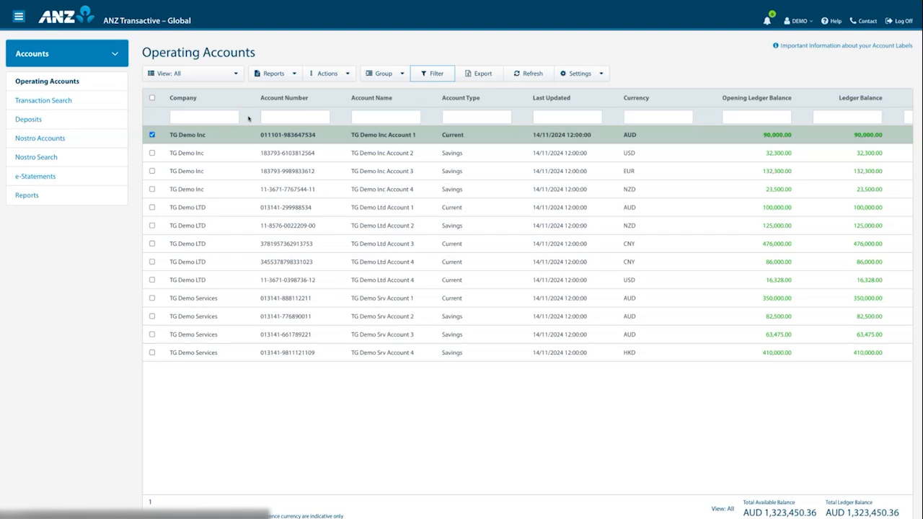
left_click(269, 115)
type("2211")
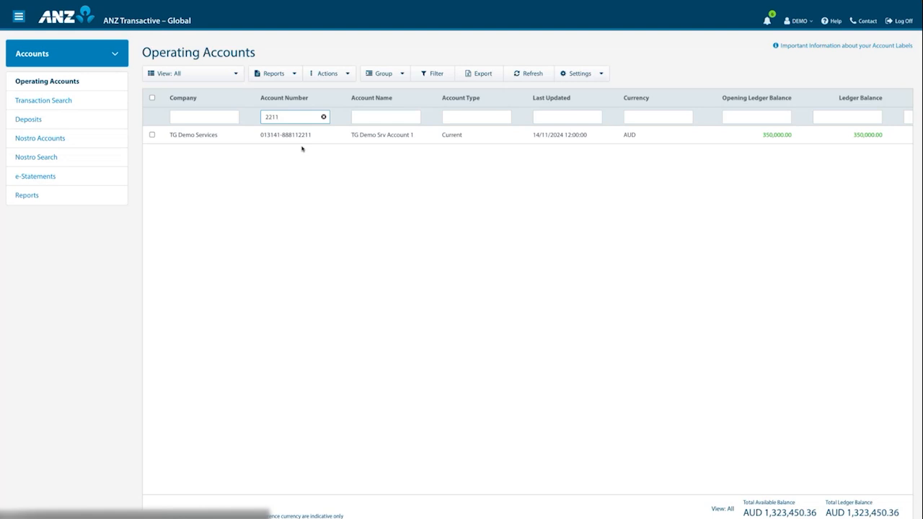
left_click(430, 75)
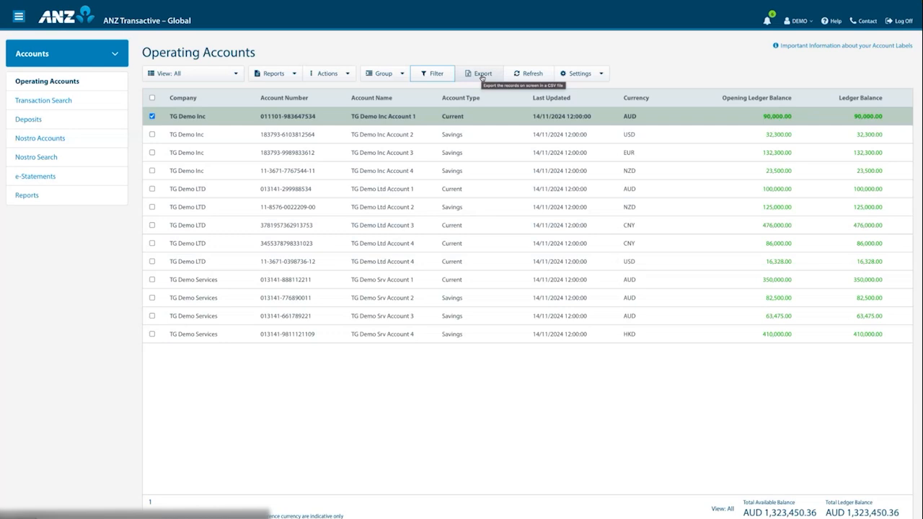
Step: Refresh the operating accounts list and check which grid settings are offered
left_click(539, 75)
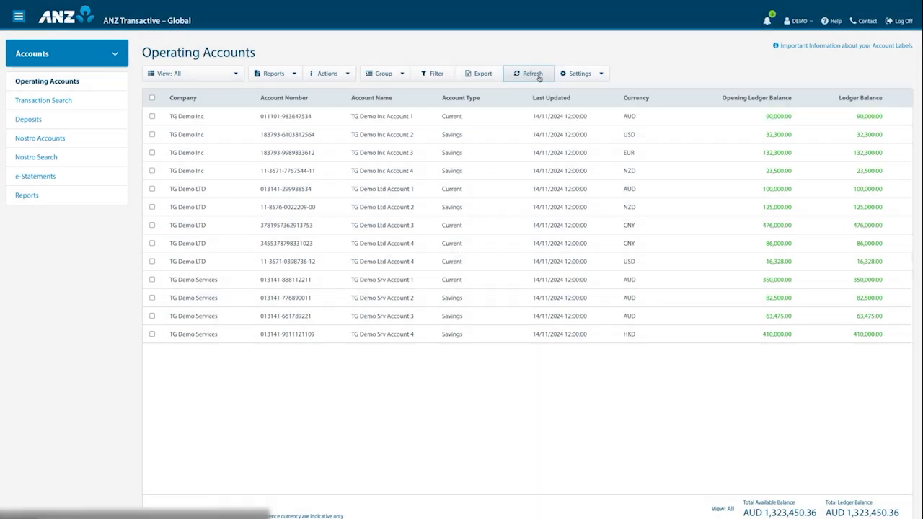
left_click(603, 75)
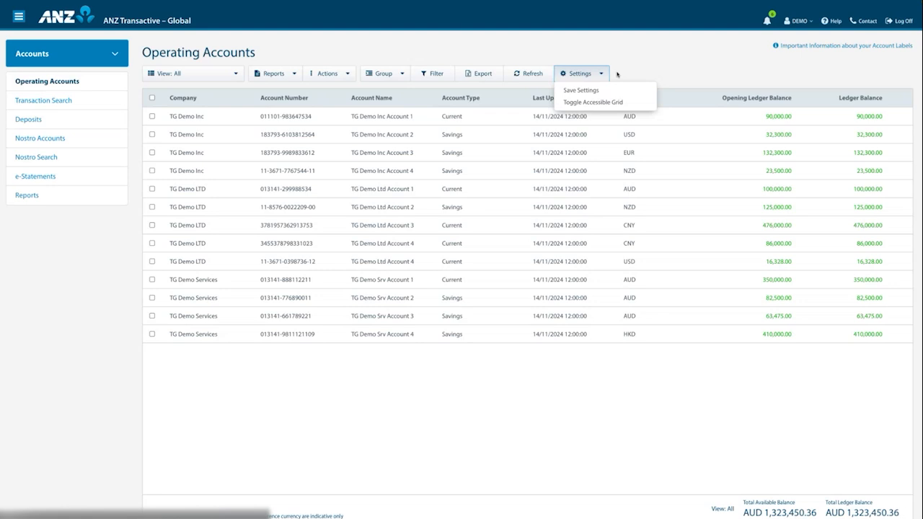
left_click(617, 74)
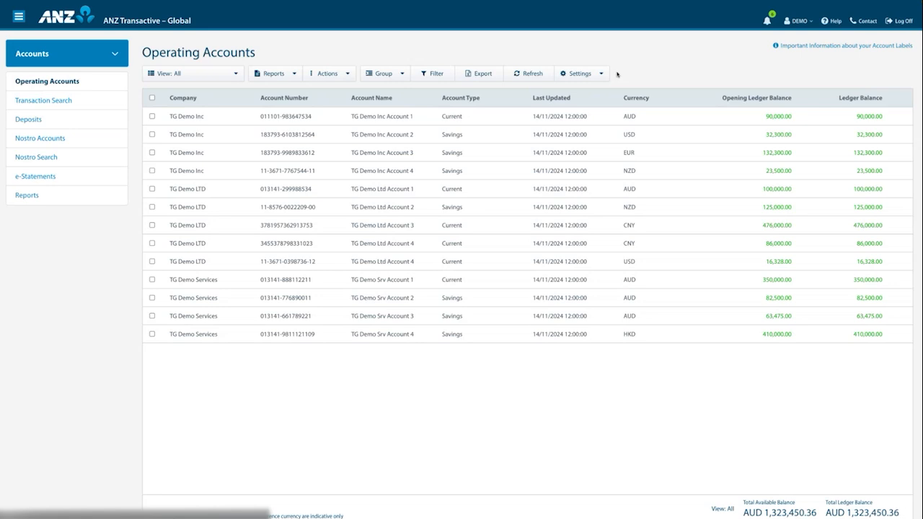
Step: Create a new operating accounts folder named Folder321 and save it
left_click(237, 74)
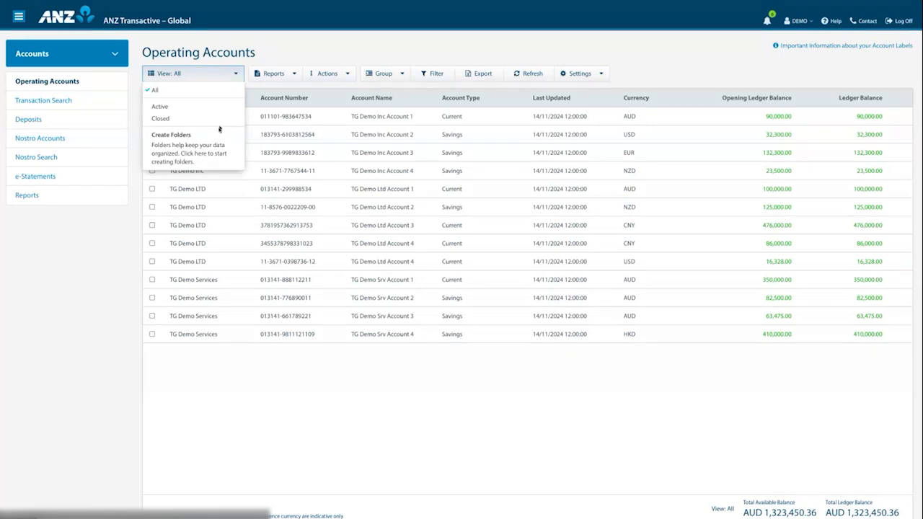
left_click(208, 148)
left_click(355, 93)
type("Folder321")
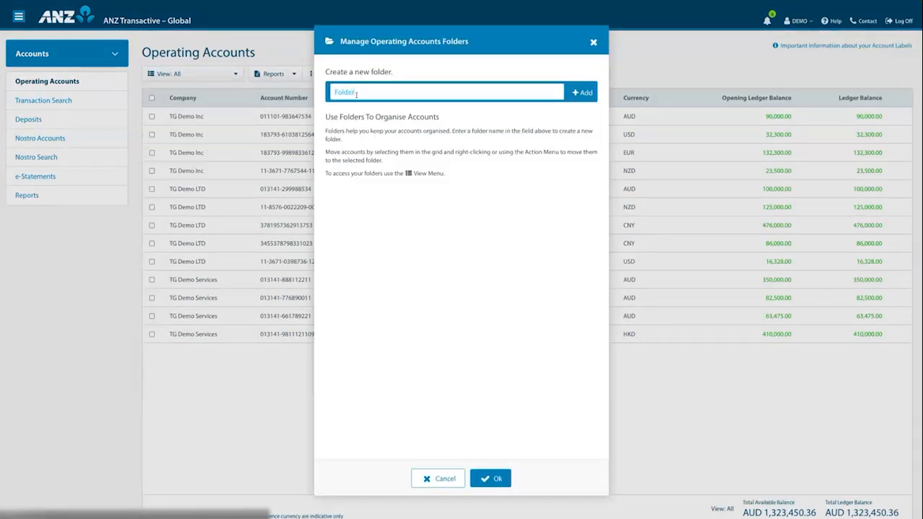
left_click(583, 94)
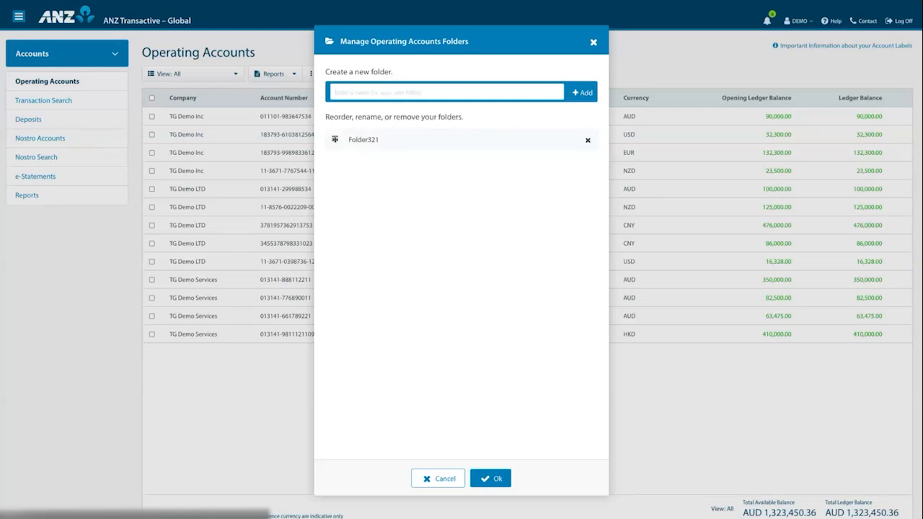
left_click(493, 480)
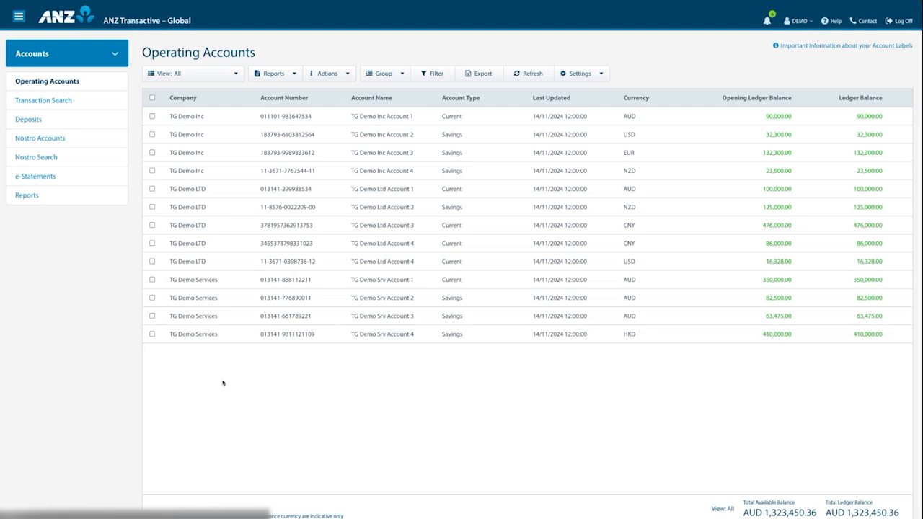
Step: Move TG Demo Inc Account 1 into the Folder321 folder
right_click(212, 118)
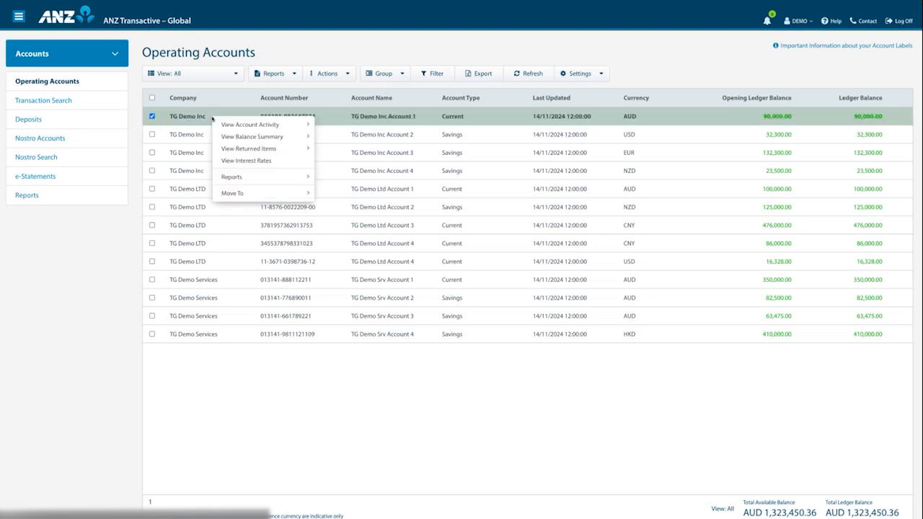
left_click(246, 194)
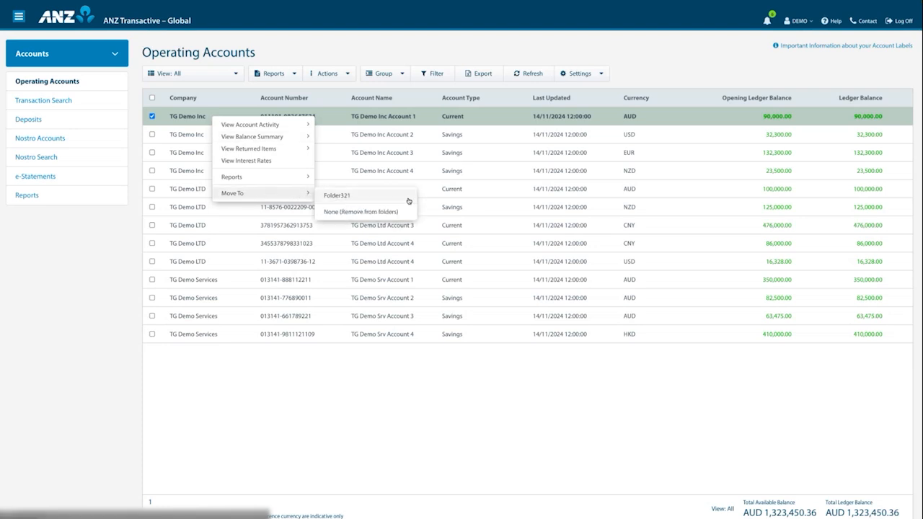
left_click(153, 116)
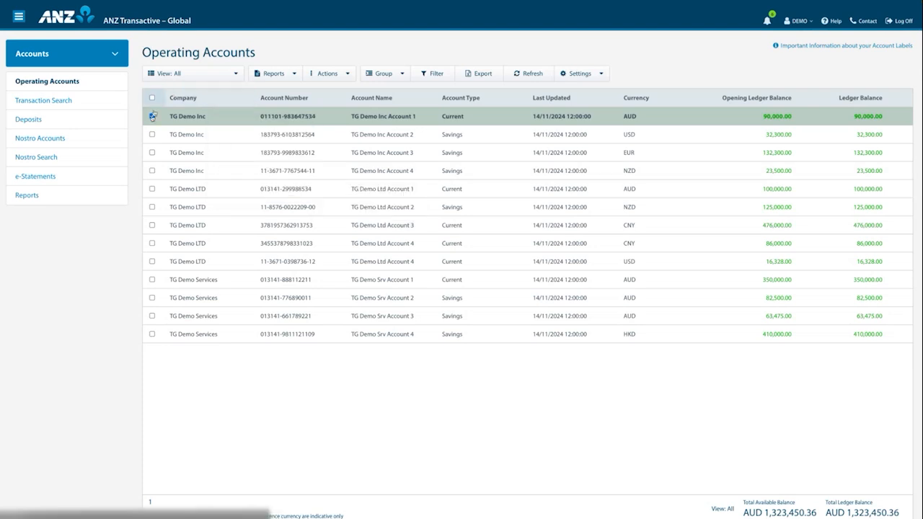
left_click(348, 74)
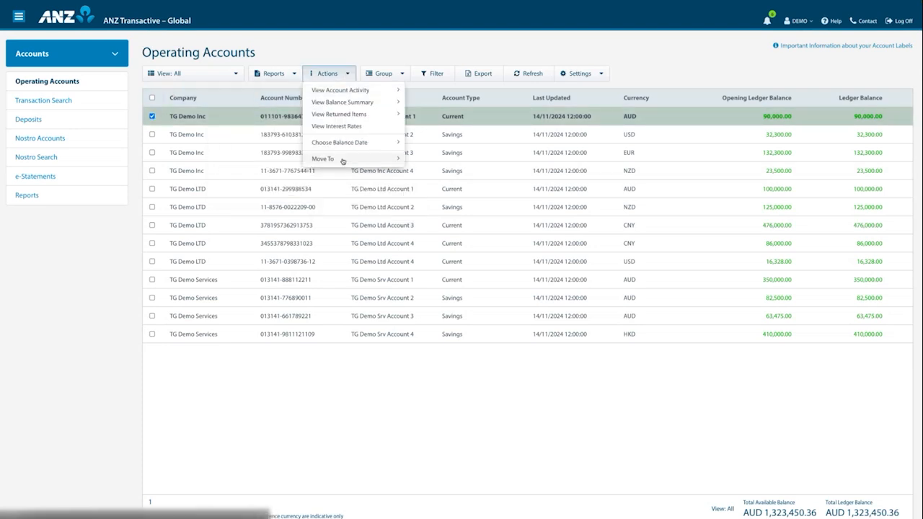
mouse_move(341, 158)
left_click(425, 162)
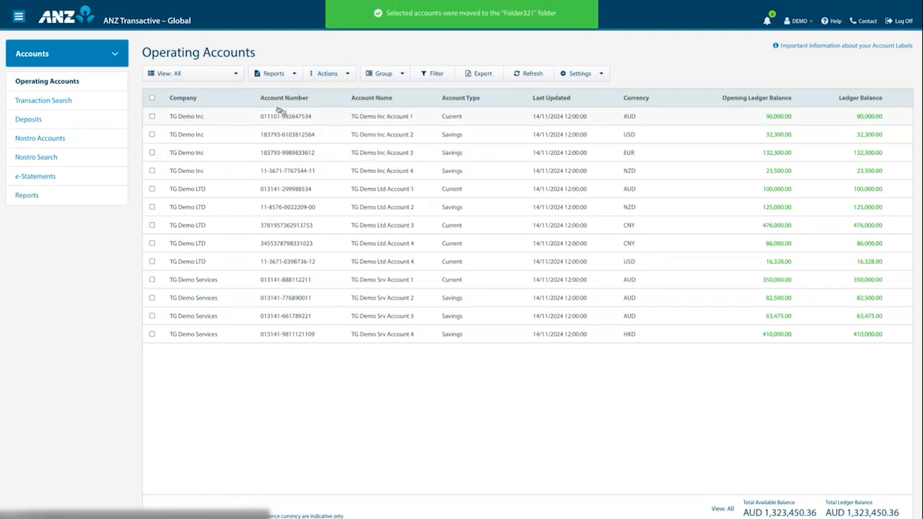
Step: View the accounts in Folder321, and return the list to the All view
left_click(237, 77)
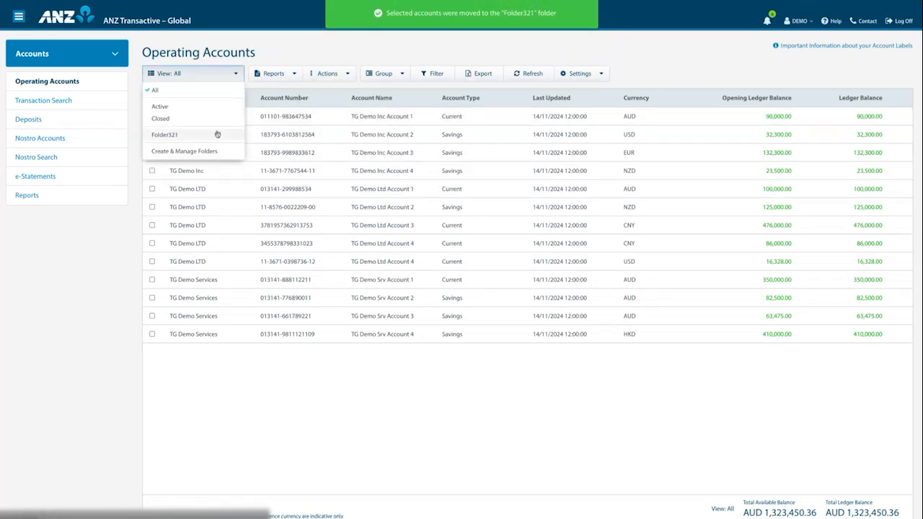
left_click(215, 135)
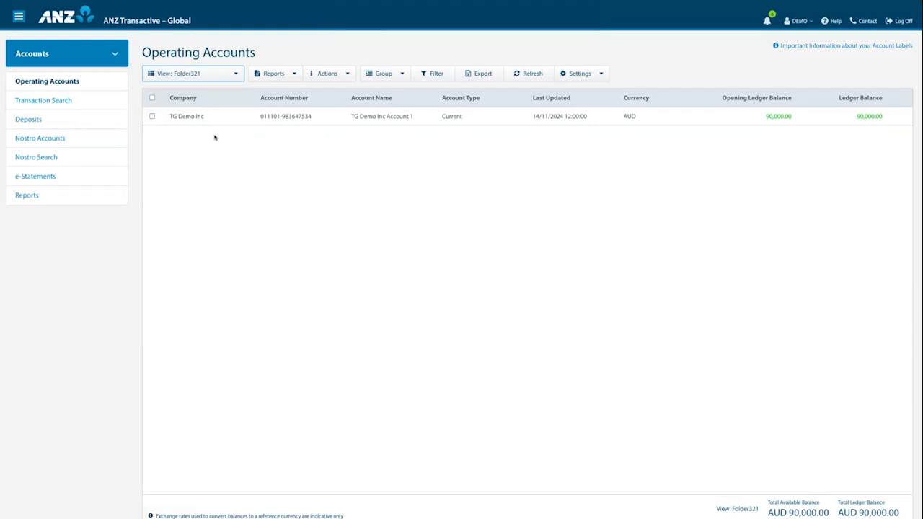
left_click(237, 75)
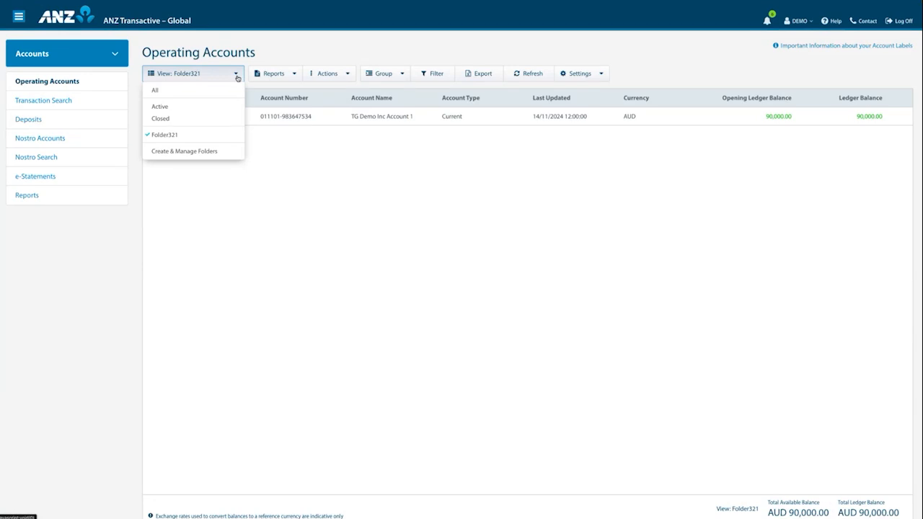
left_click(237, 75)
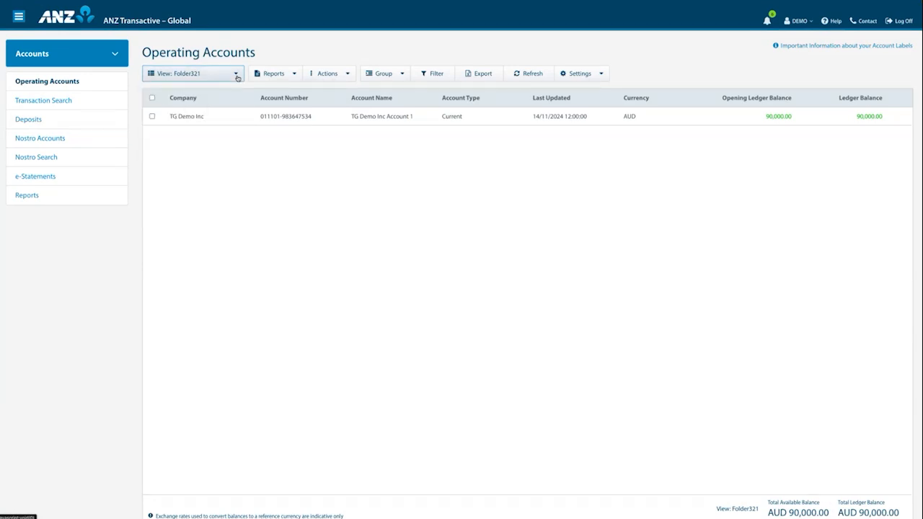
left_click(236, 74)
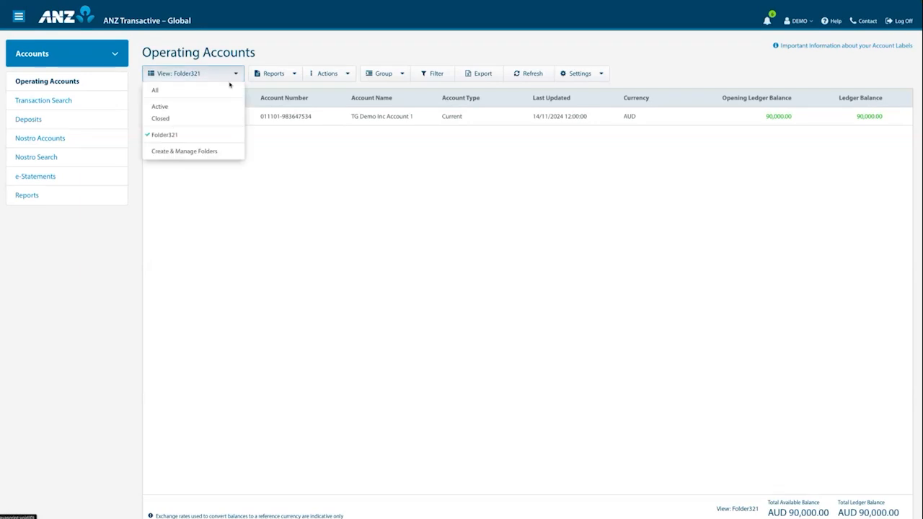
left_click(223, 91)
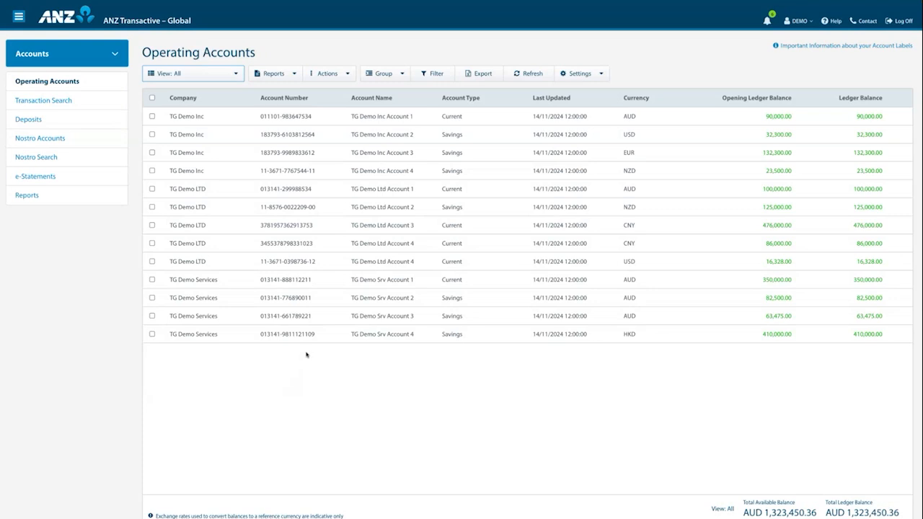
Step: Hide the Last Updated column in the operating accounts grid
left_click(322, 100)
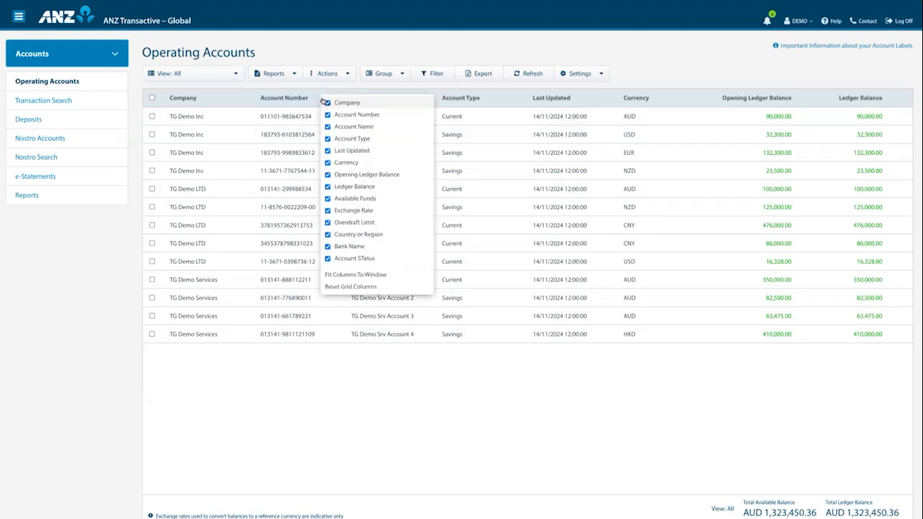
left_click(340, 152)
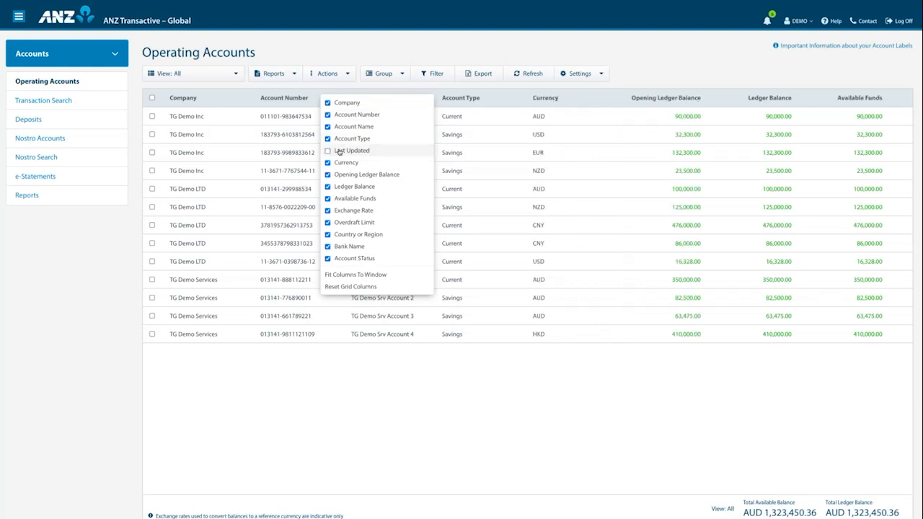
Step: Hide and restore the Account Type column, and show the Last Updated column again in the operating accounts grid
left_click(342, 140)
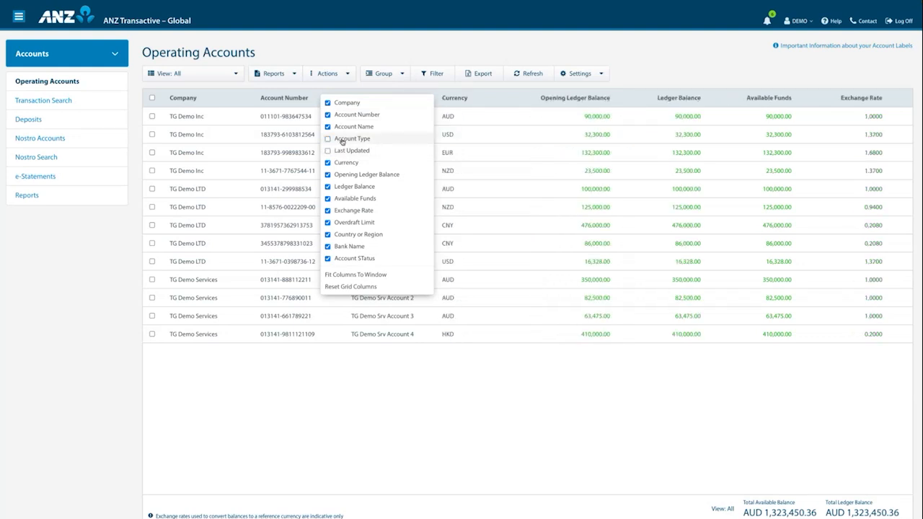
left_click(342, 139)
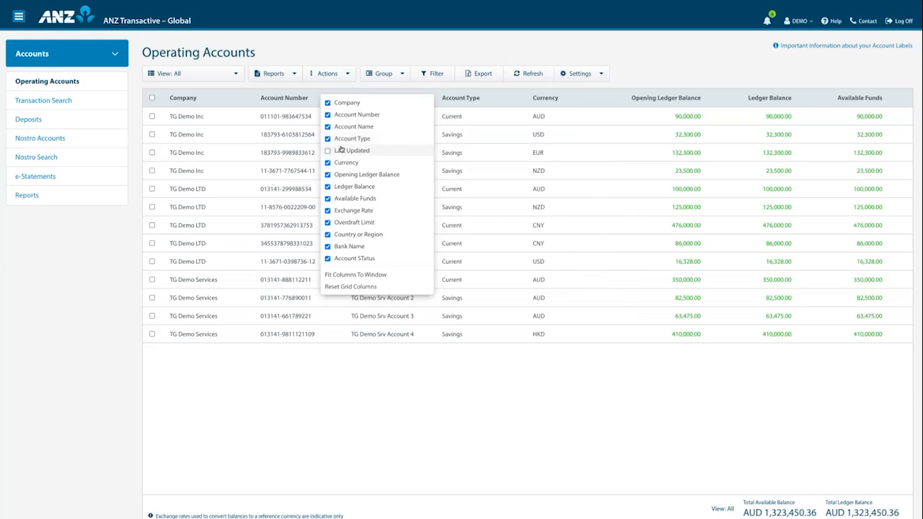
left_click(339, 151)
left_click(342, 359)
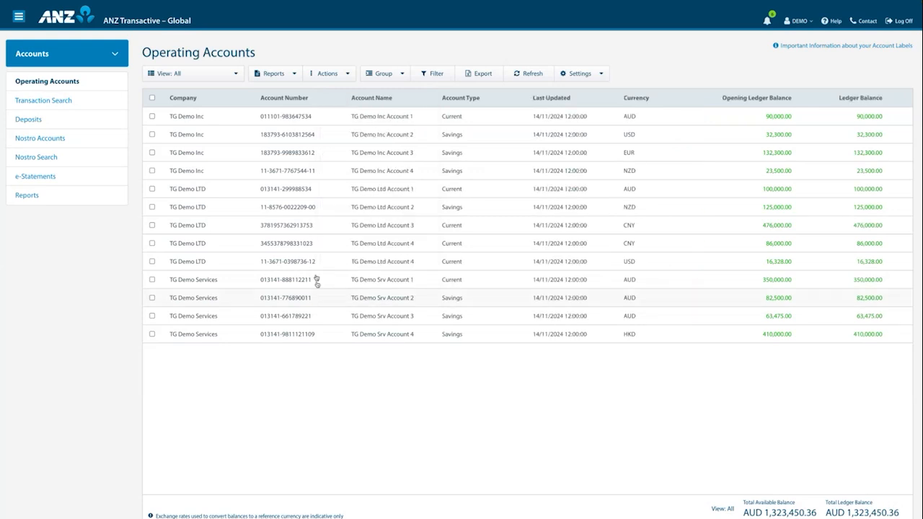
Step: Move the Account Number column ahead of Company, and narrow both the Company and Account Number columns
left_click_drag(294, 98, 188, 98)
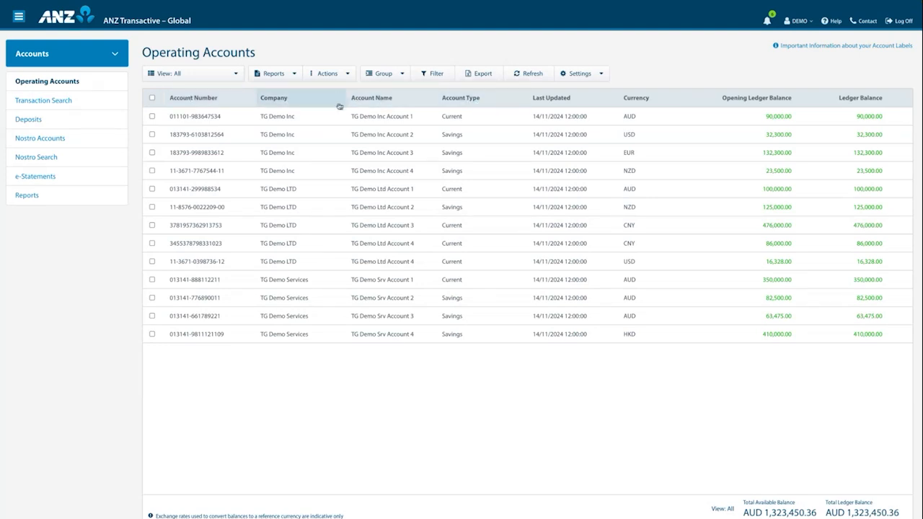
left_click_drag(347, 100, 320, 98)
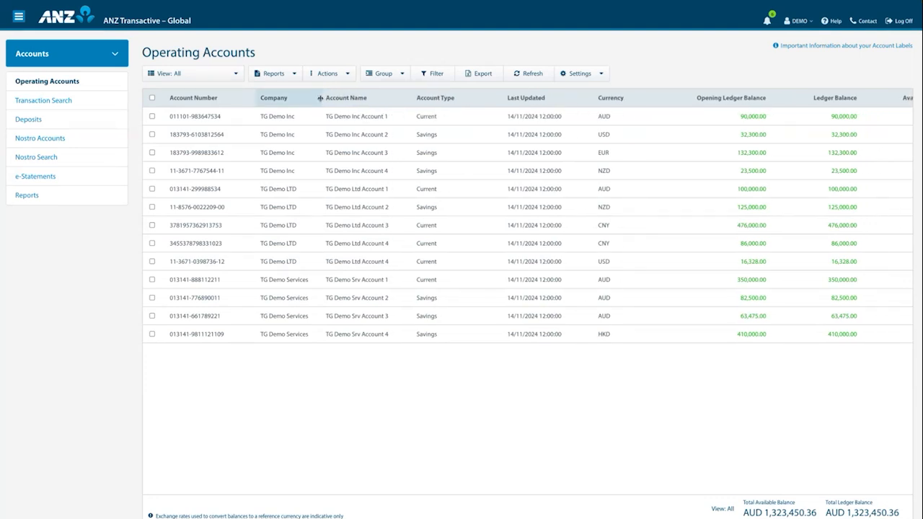
left_click_drag(254, 97, 237, 97)
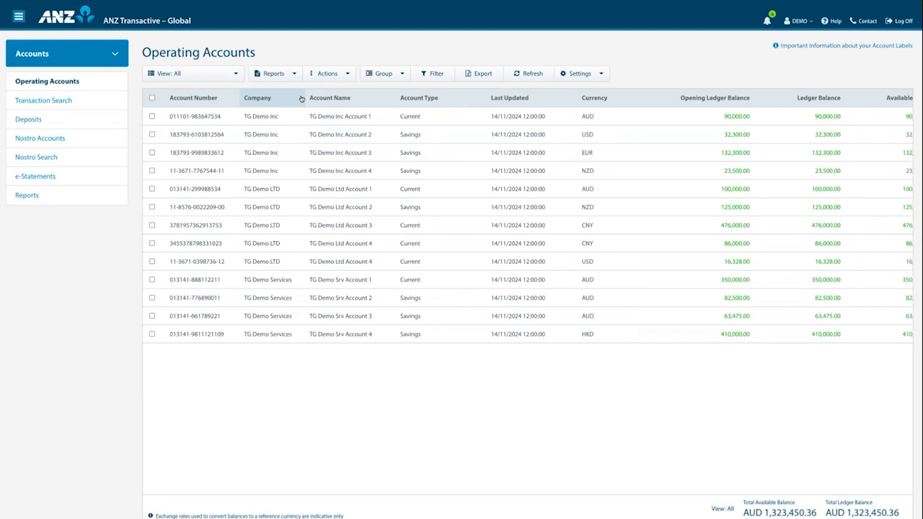
Step: Sort the accounts by Opening Ledger Balance in descending order, and fit the grid columns to the window
left_click(714, 98)
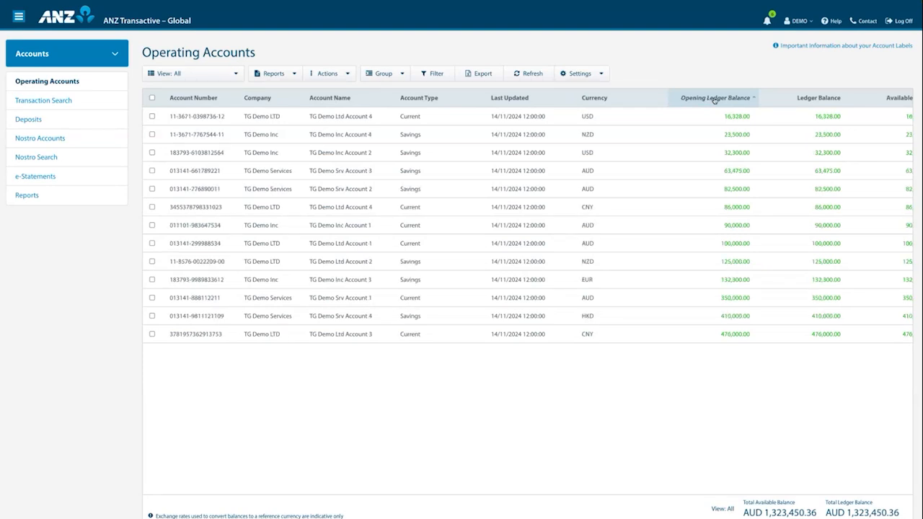
left_click(714, 99)
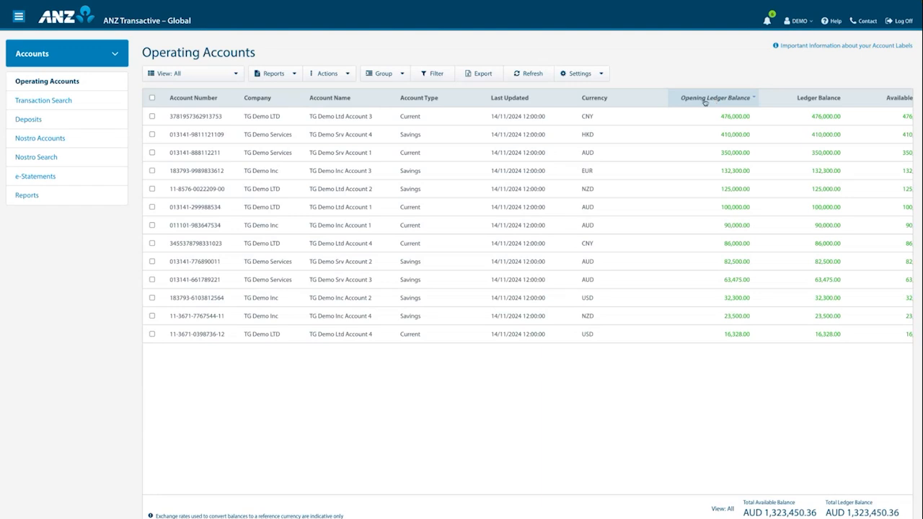
right_click(641, 99)
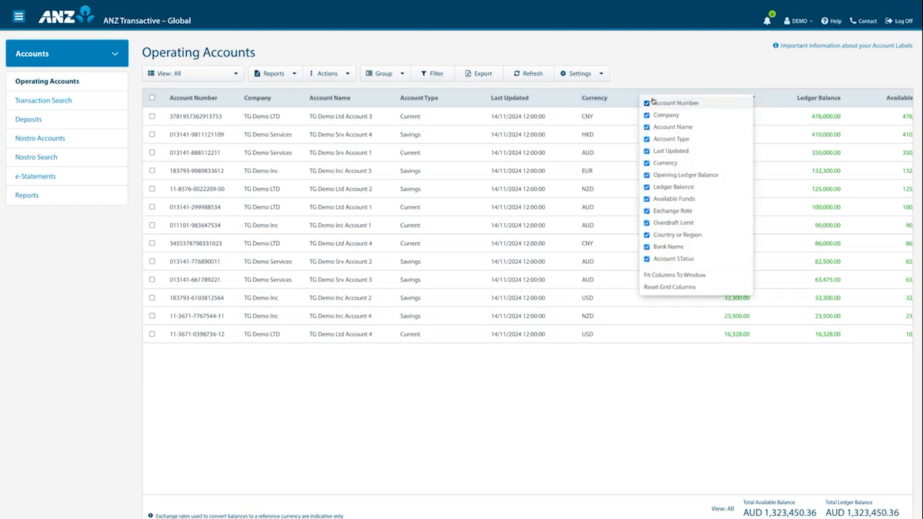
left_click(677, 276)
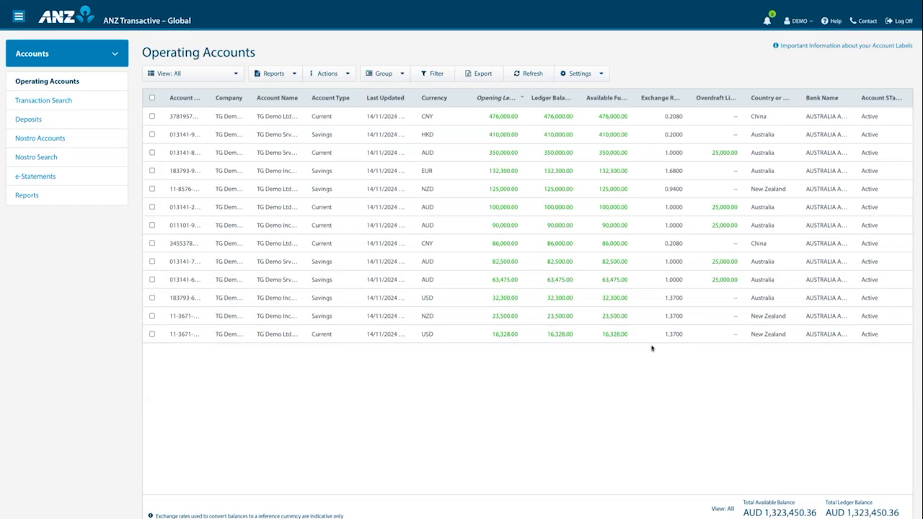
Step: Reset the grid columns to their default state and save the grid settings
right_click(603, 100)
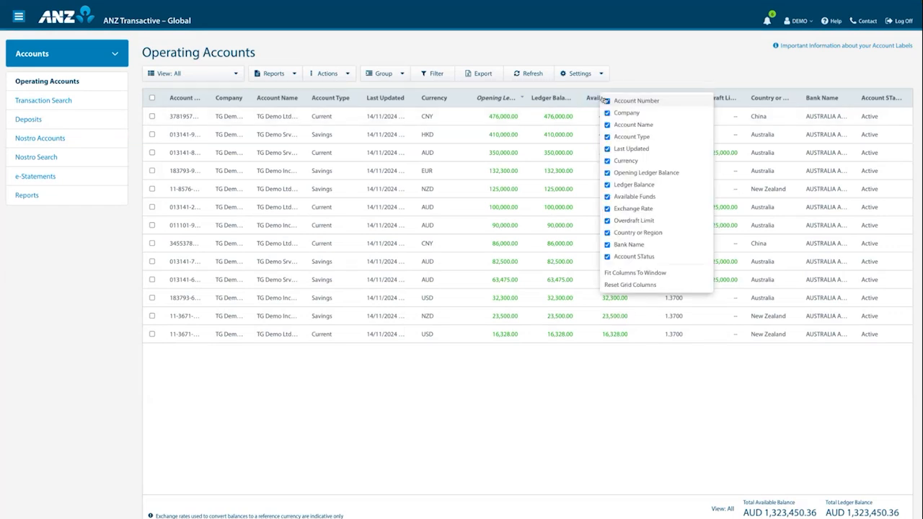
left_click(626, 286)
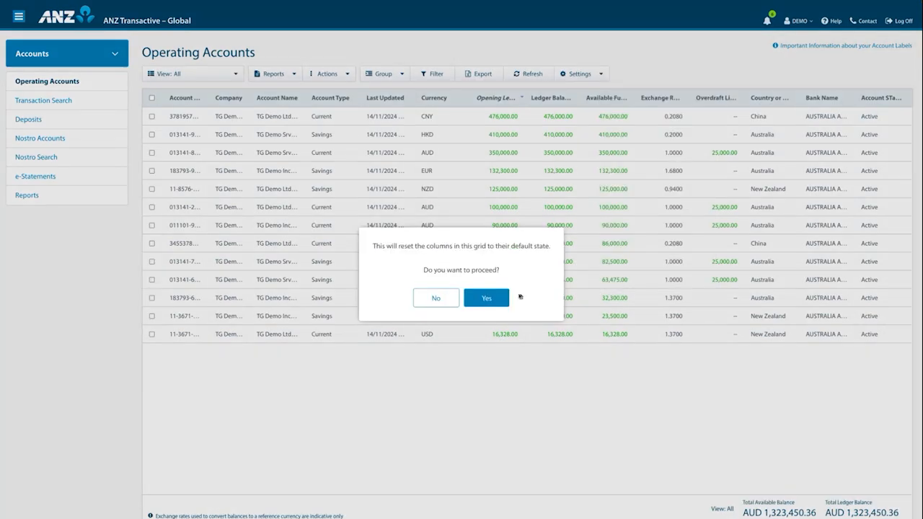
left_click(494, 300)
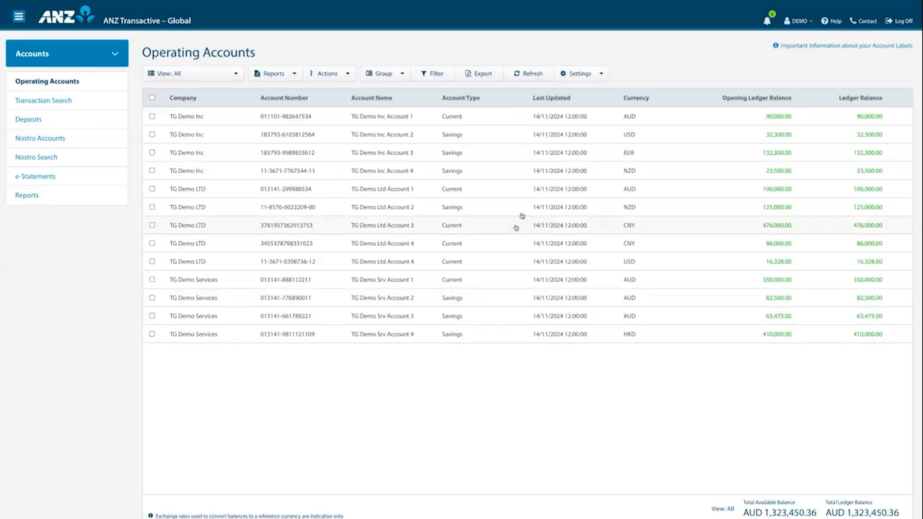
left_click(602, 75)
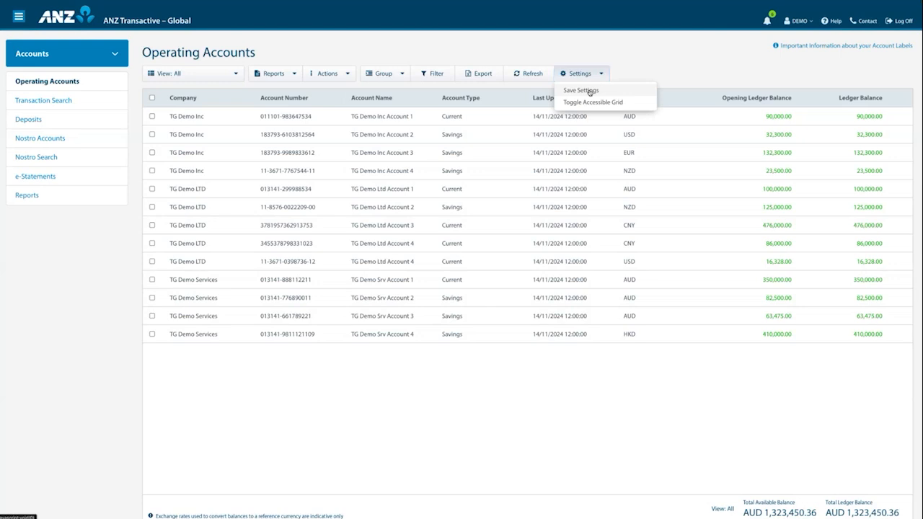
left_click(590, 91)
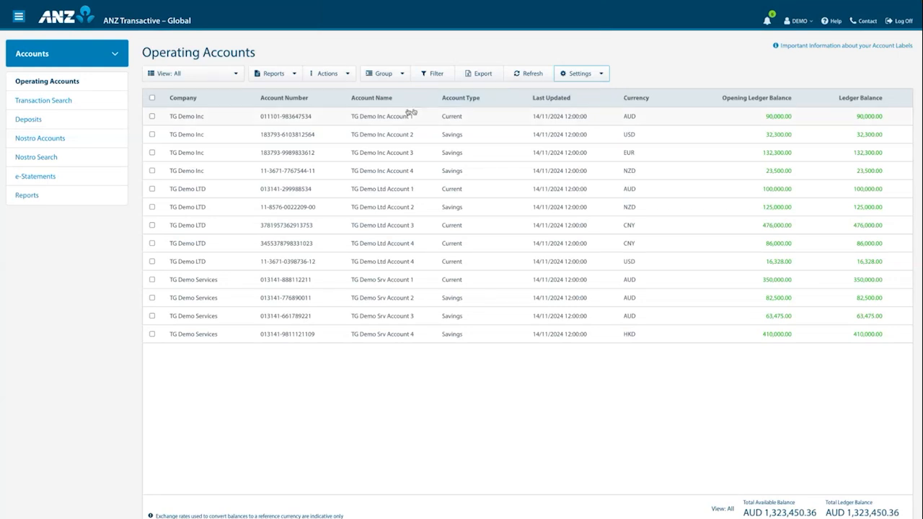
Step: Examine the actions available for TG Demo Inc Account 1, including its balance summary periods and the folders it can be moved to
right_click(318, 117)
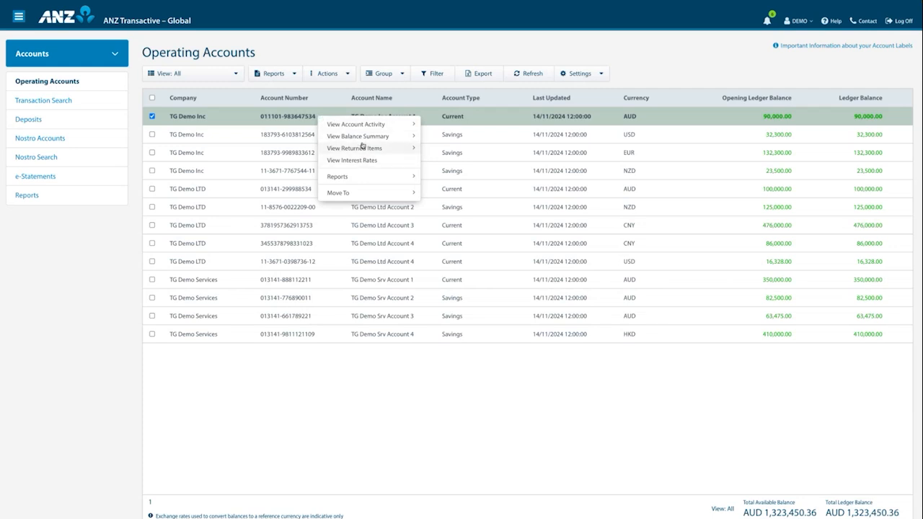
mouse_move(354, 126)
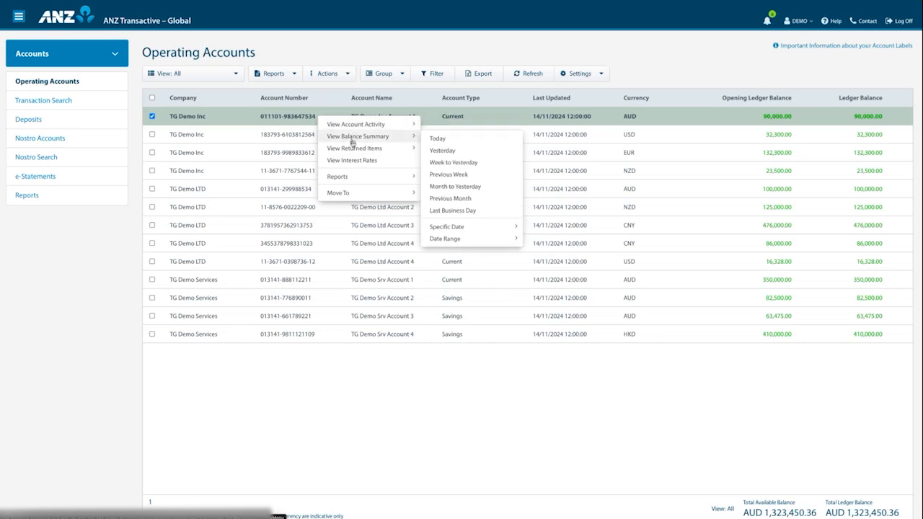
mouse_move(353, 178)
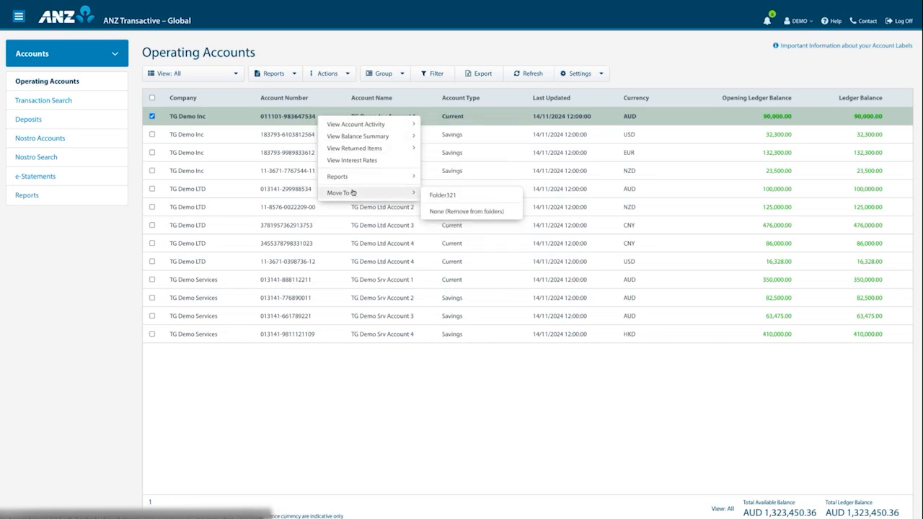
left_click(616, 79)
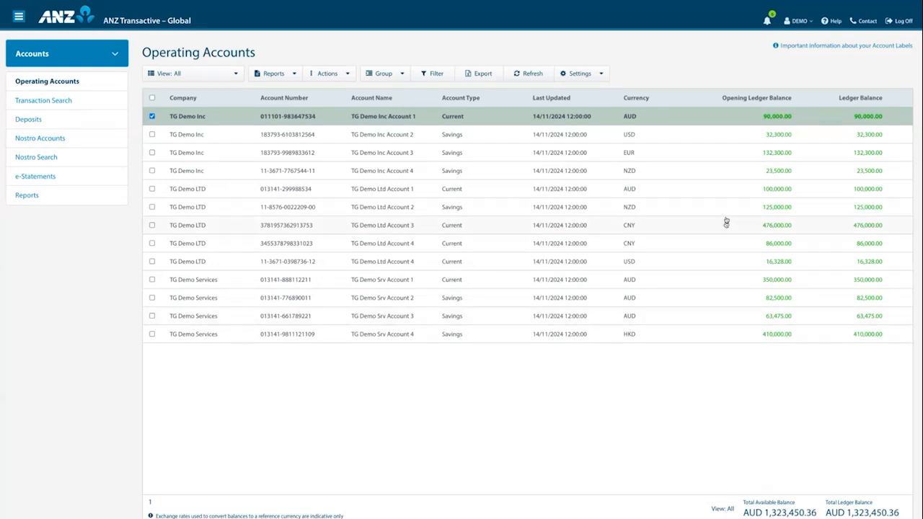
Step: Set the reference currency to USD in Settings and Preferences and save the changes
left_click(810, 23)
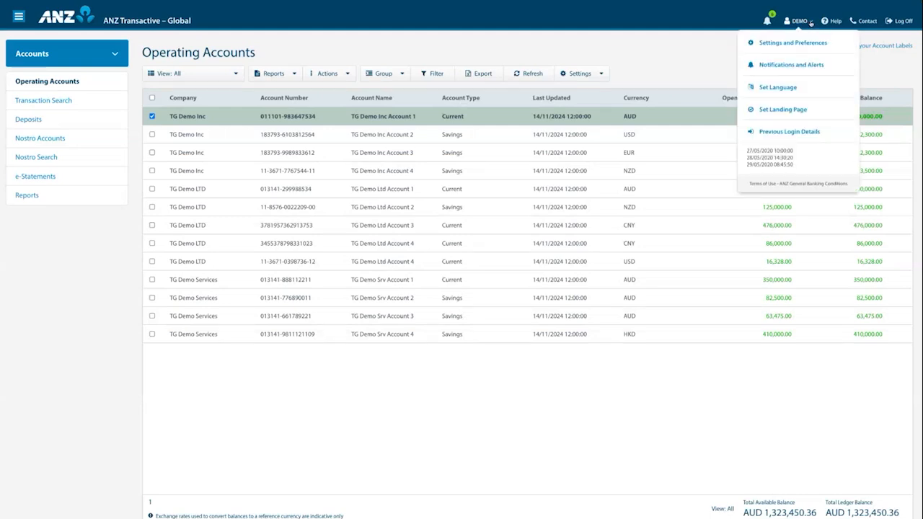
left_click(811, 45)
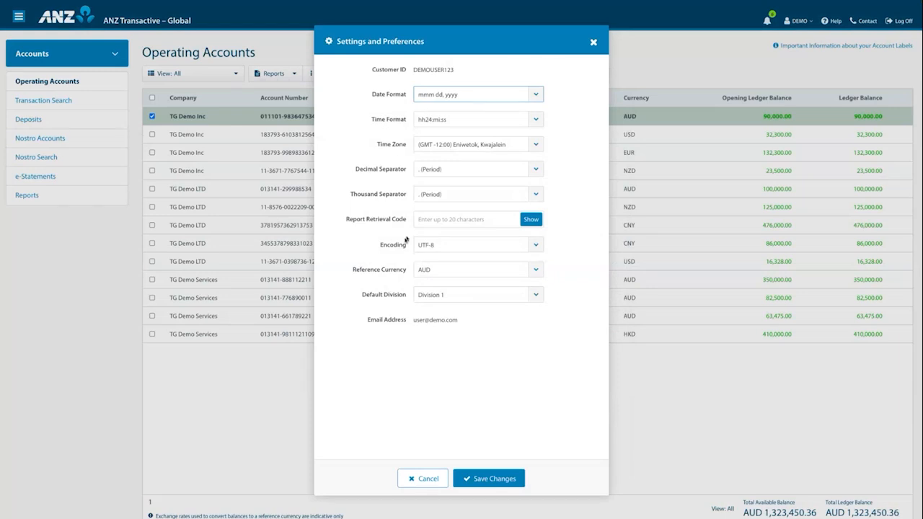
left_click(520, 272)
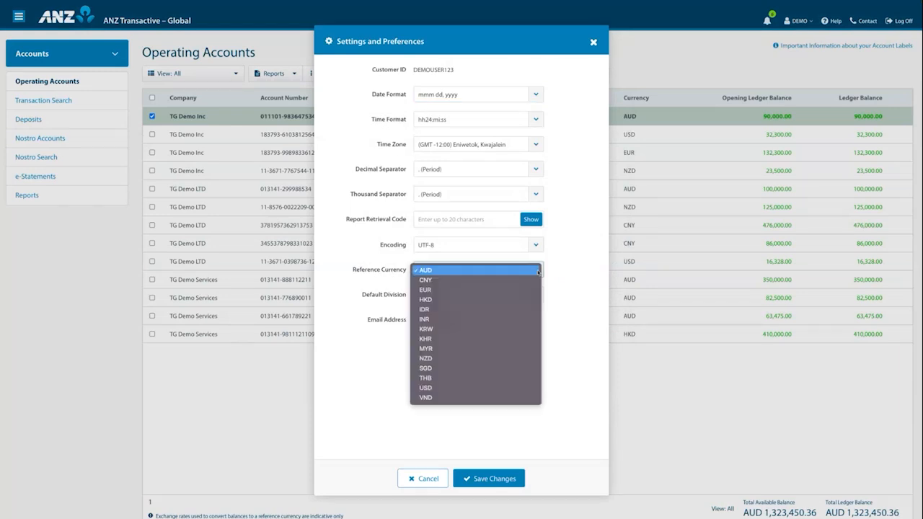
left_click(437, 388)
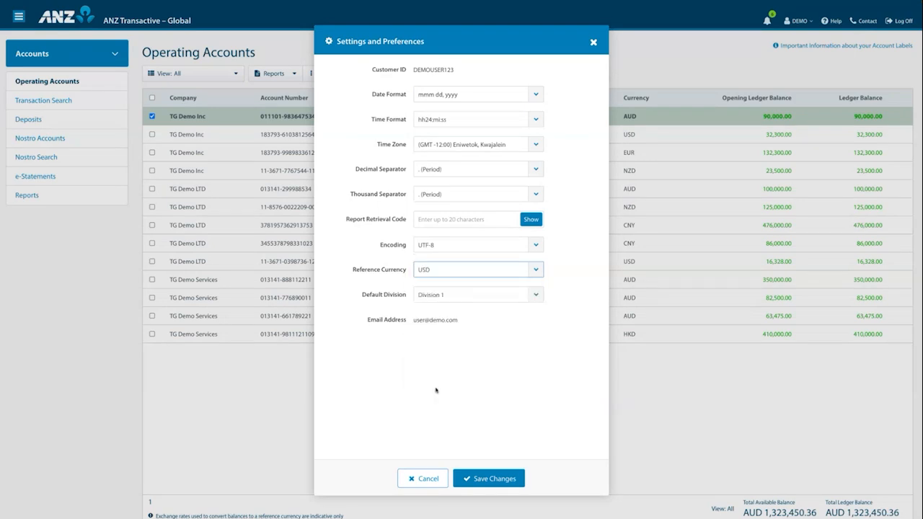
left_click(482, 480)
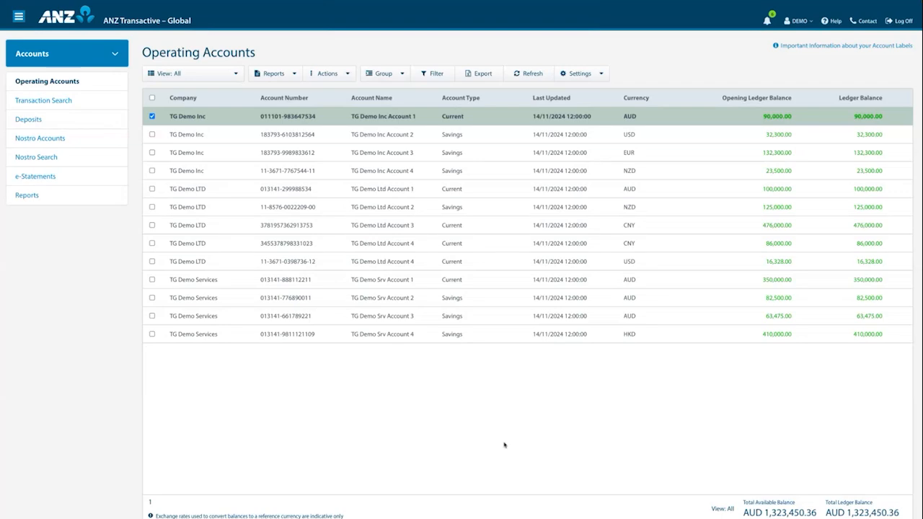
Step: Open the details of TG Demo Inc Account 1, and look through its account switcher and the activity period options
left_click(215, 120)
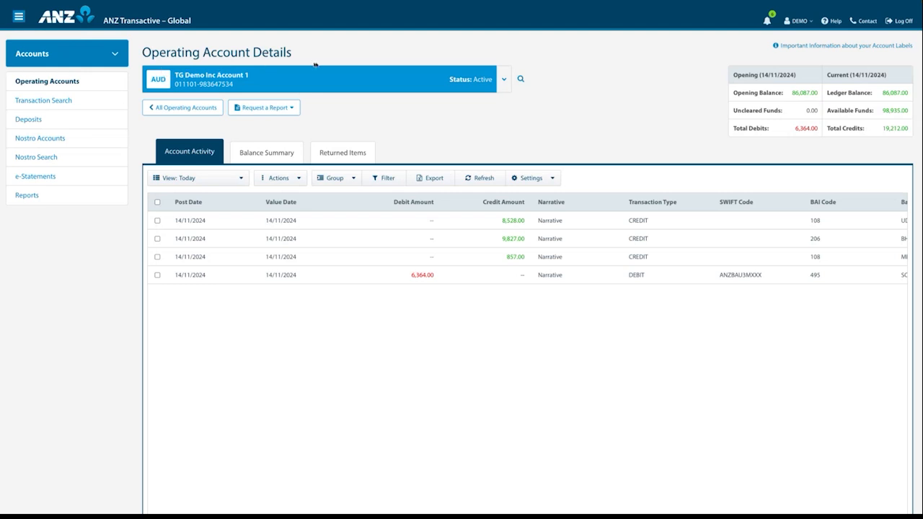
left_click(504, 79)
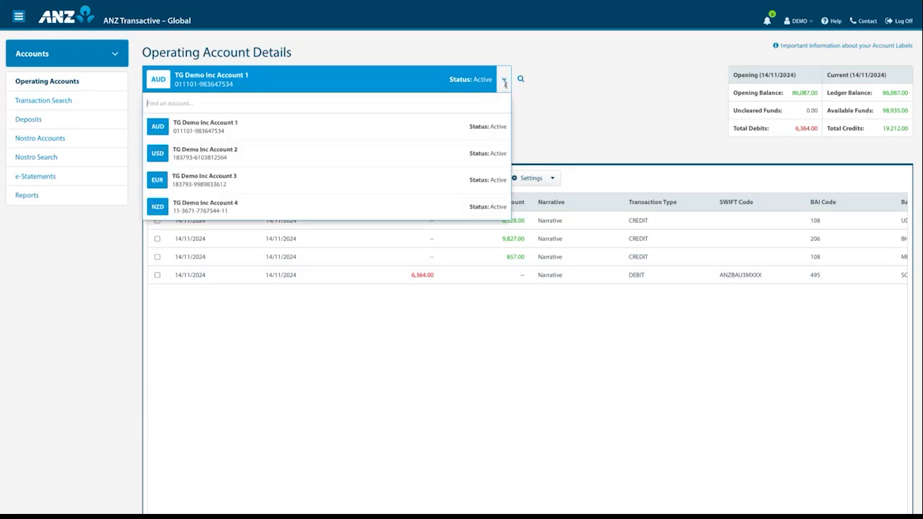
left_click(504, 79)
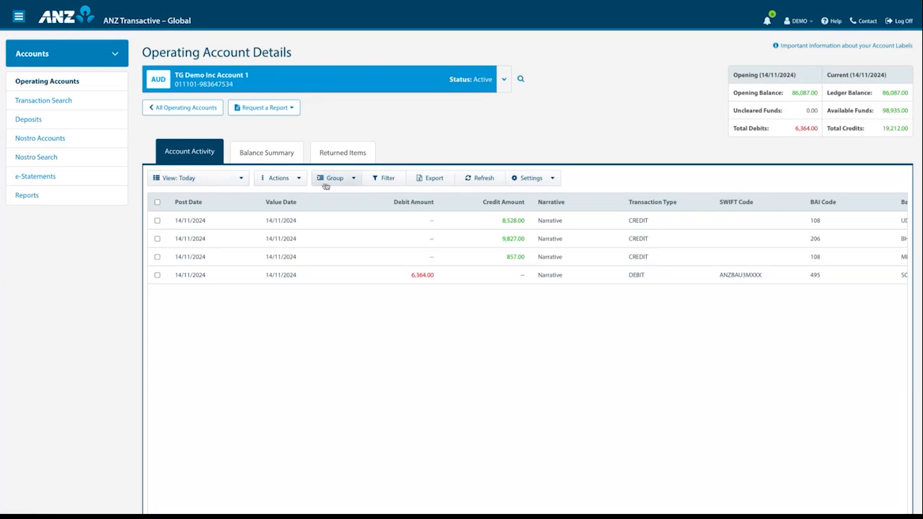
left_click(242, 180)
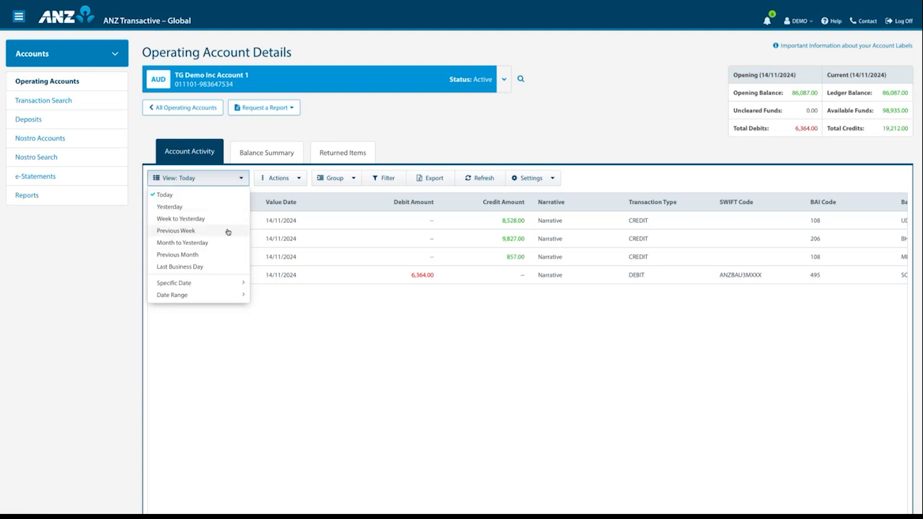
left_click(242, 180)
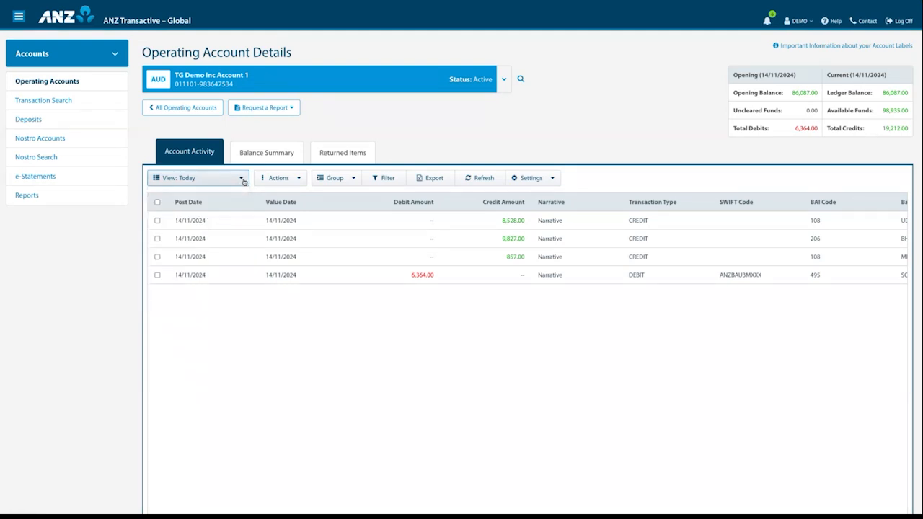
Step: Request transaction details for the 8,528.00 credit as a CSV report named report1, and submit the request
left_click(301, 181)
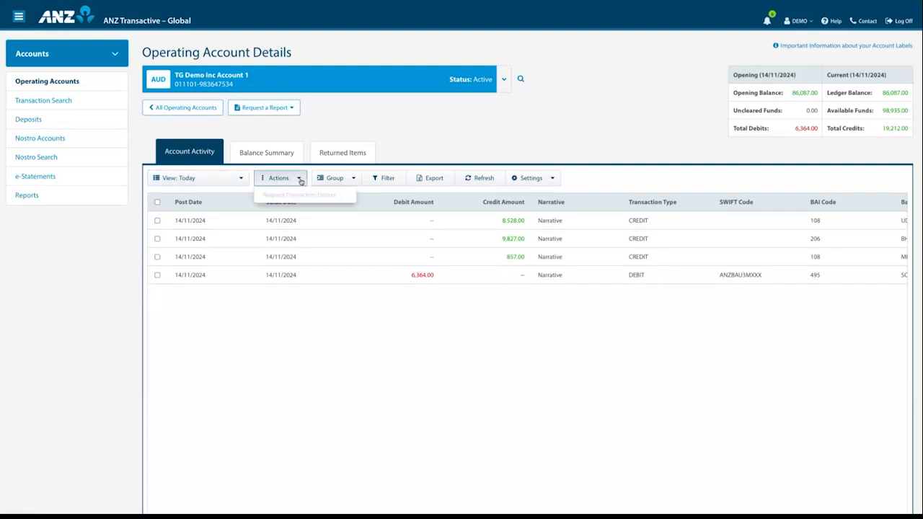
left_click(158, 220)
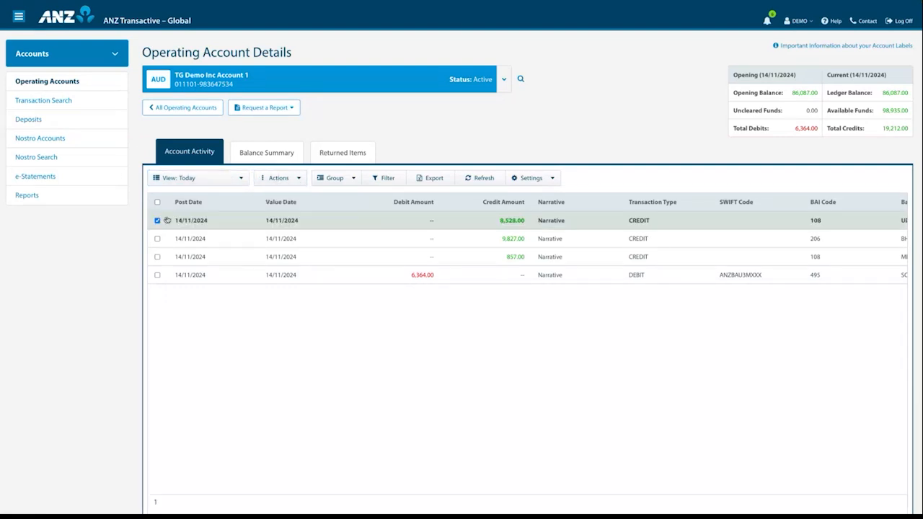
left_click(285, 178)
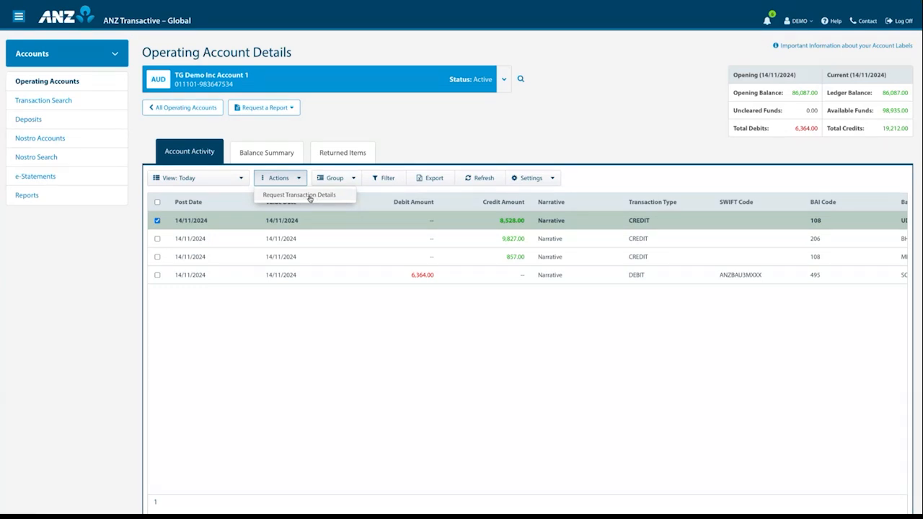
left_click(310, 197)
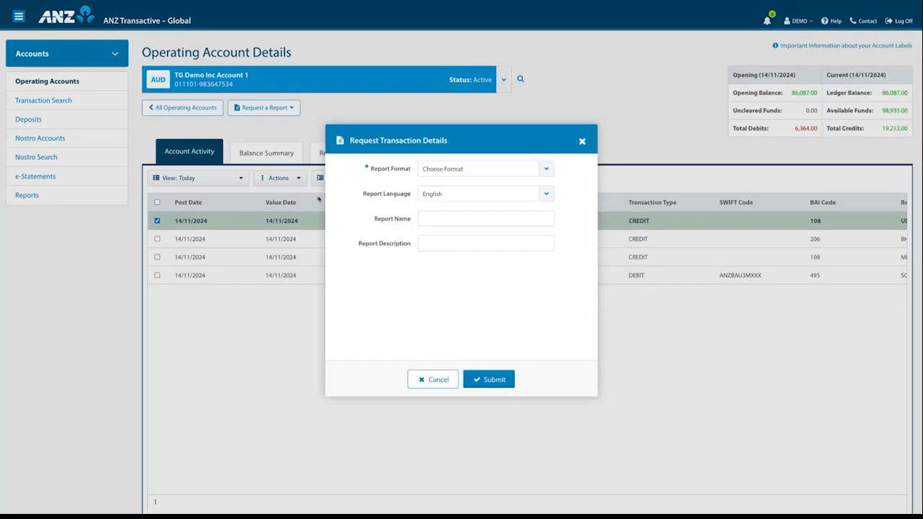
left_click(451, 225)
type("repo")
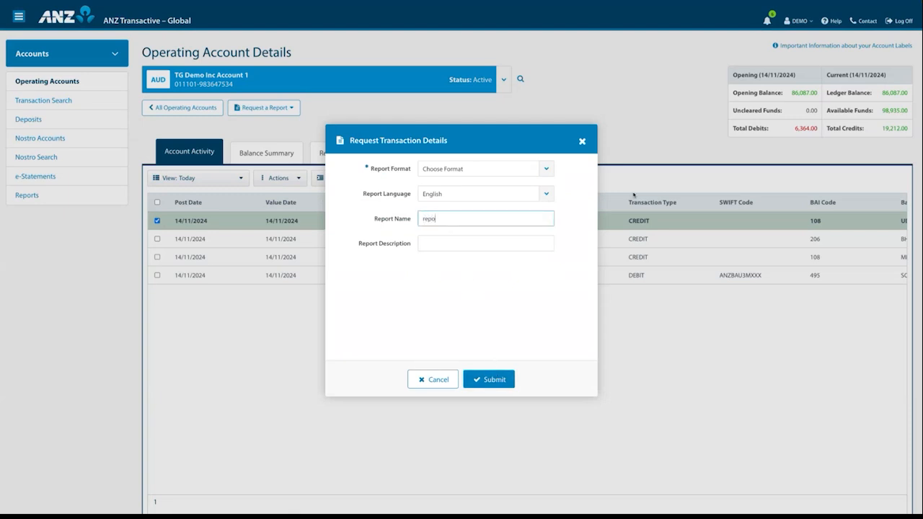
type("rt1")
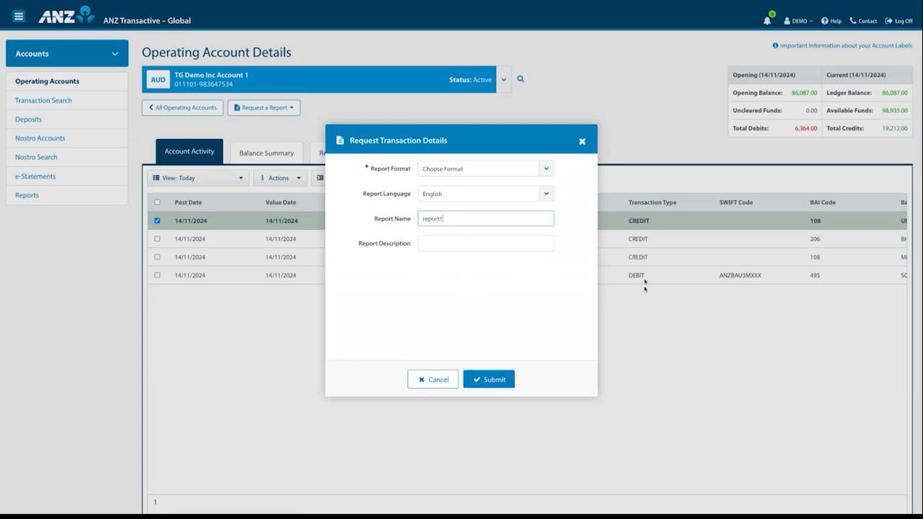
left_click(506, 380)
left_click(473, 170)
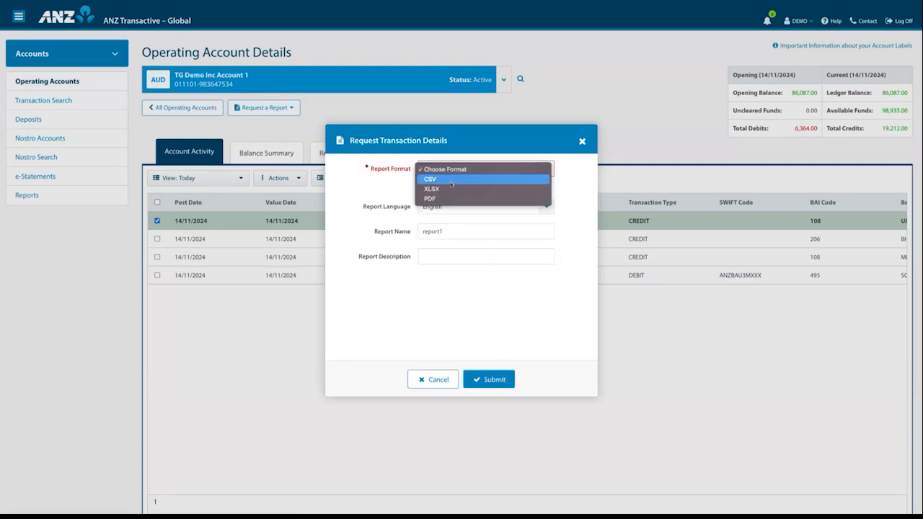
left_click(451, 186)
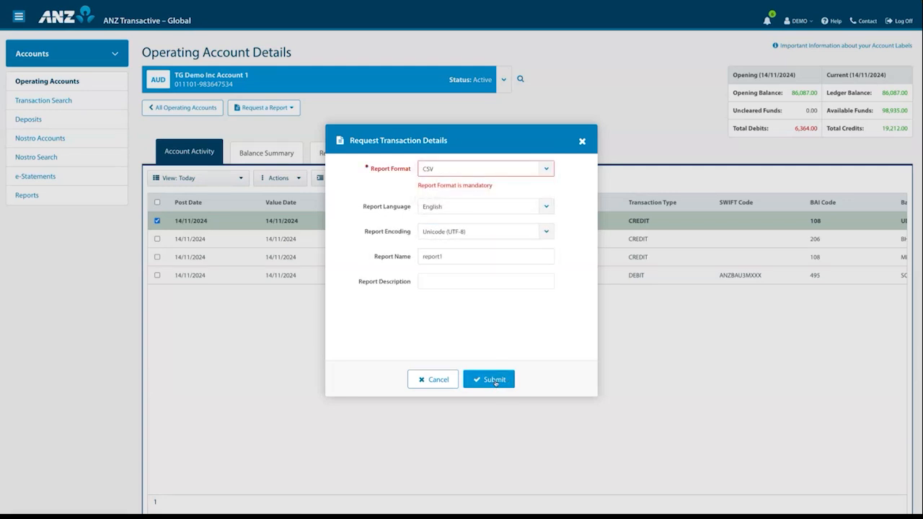
left_click(495, 383)
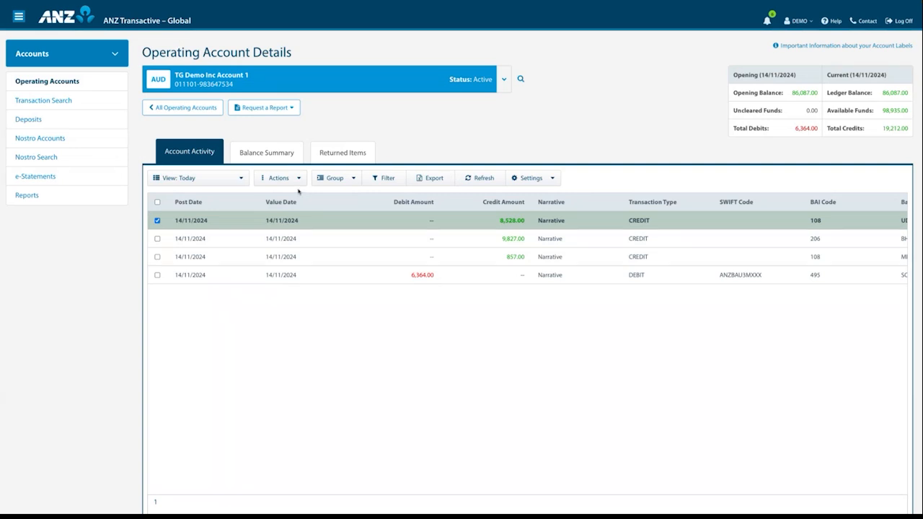
Step: Group the account activity by transaction type, and remove the grouping again
left_click(352, 179)
left_click(340, 249)
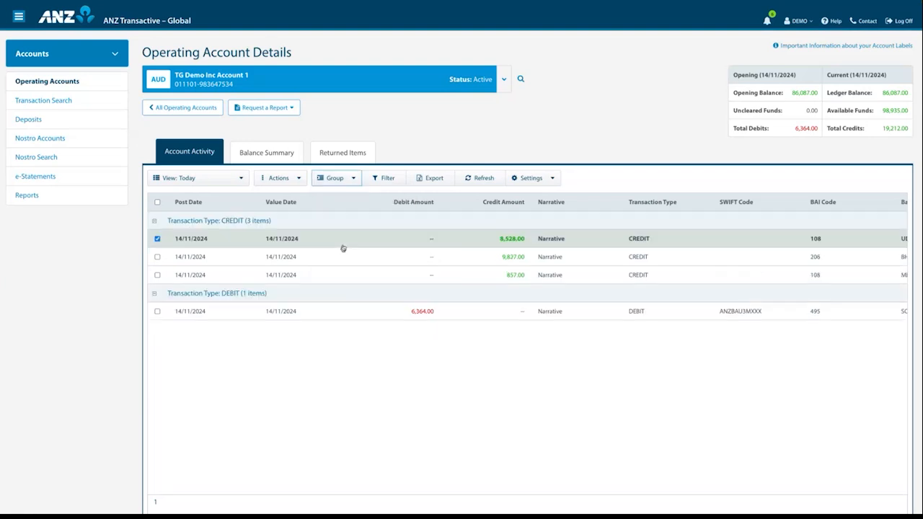
left_click(353, 178)
left_click(345, 194)
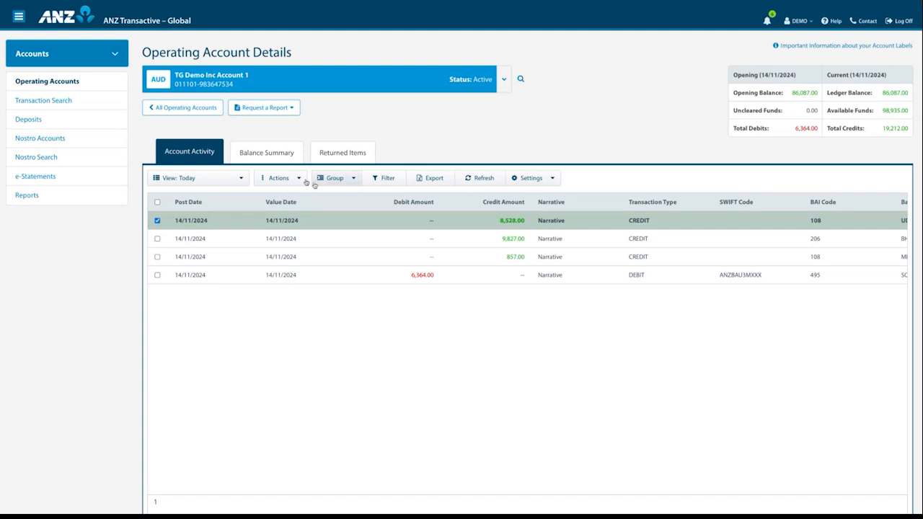
Step: Open the account's balance summary and examine its period options, including the specific date and date range calendars
left_click(264, 154)
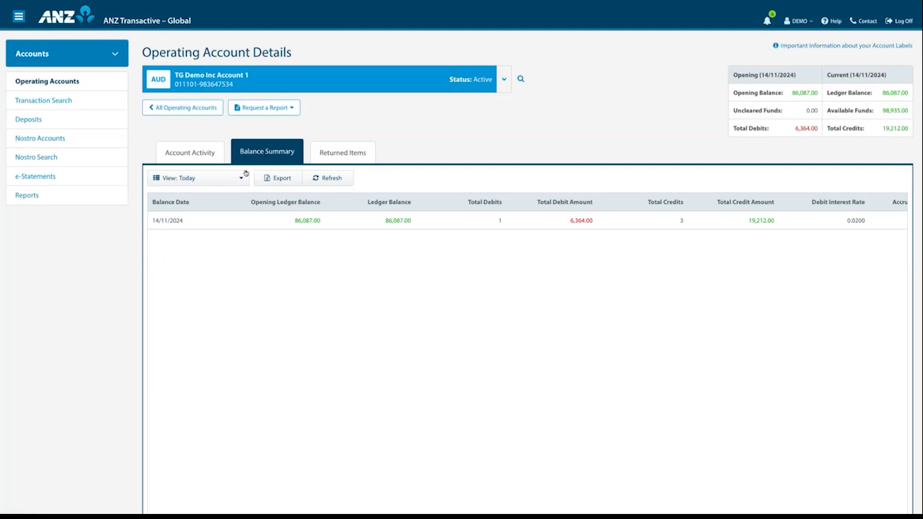
left_click(242, 178)
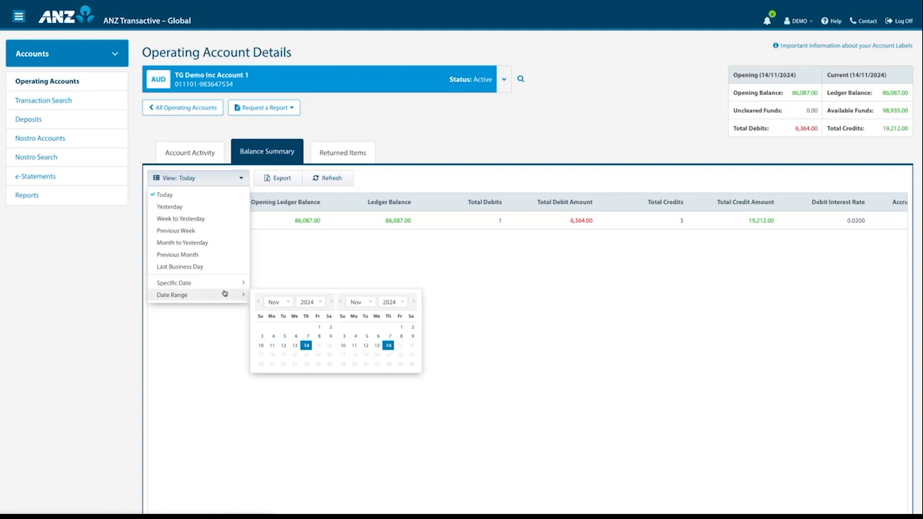
mouse_move(225, 288)
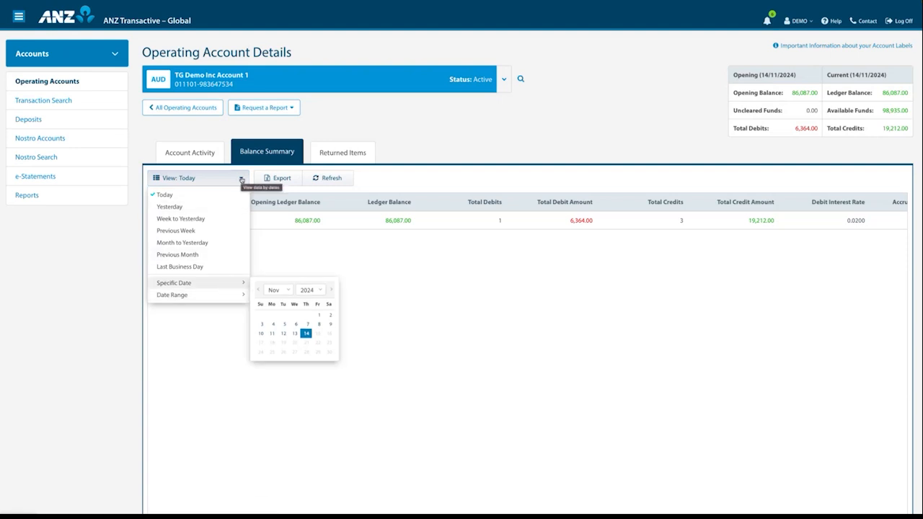
left_click(242, 180)
left_click(241, 180)
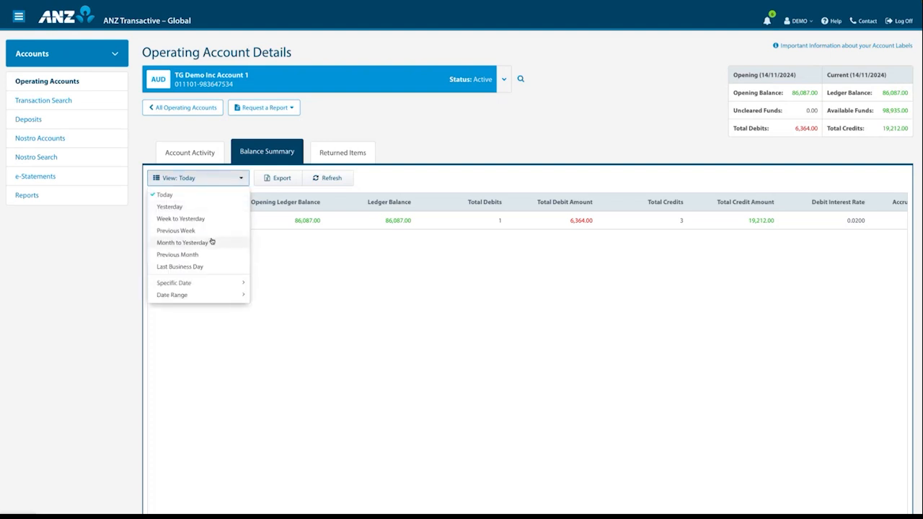
left_click(273, 179)
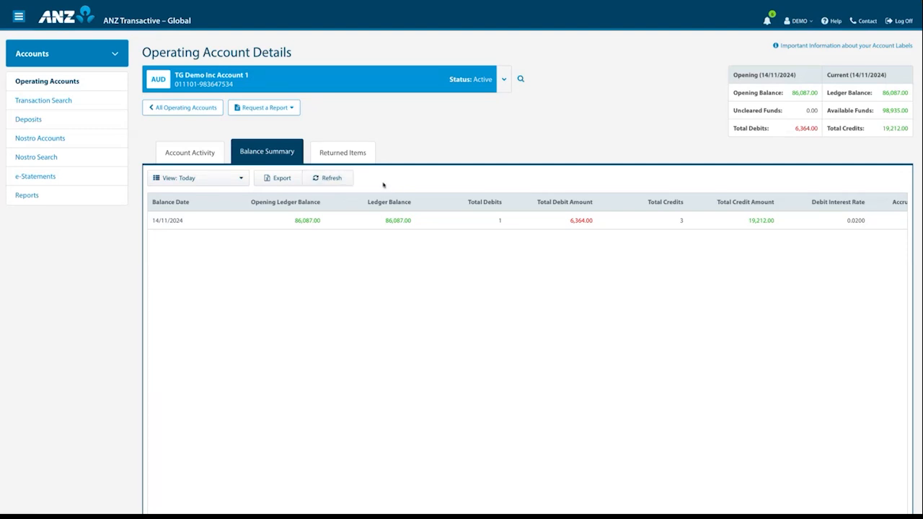
Step: Display the account's returned items for the previous week and fit all columns within the grid width
left_click(344, 154)
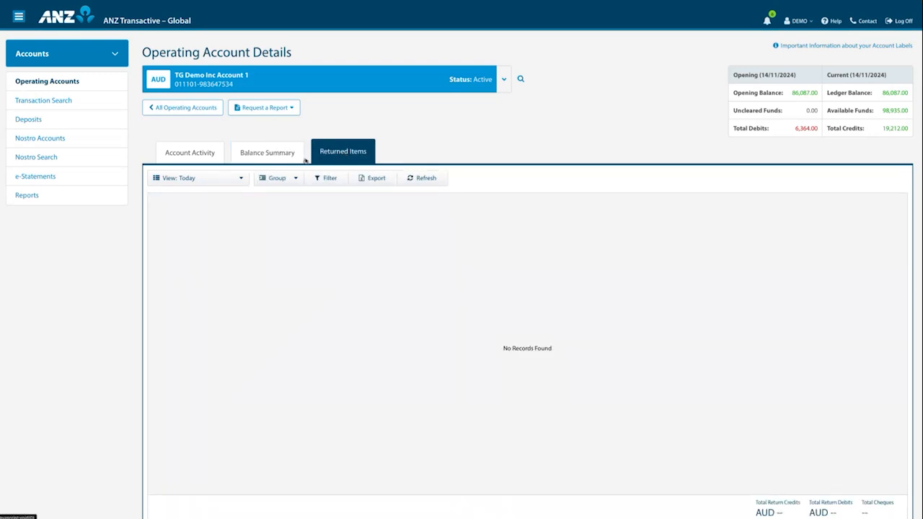
left_click(233, 179)
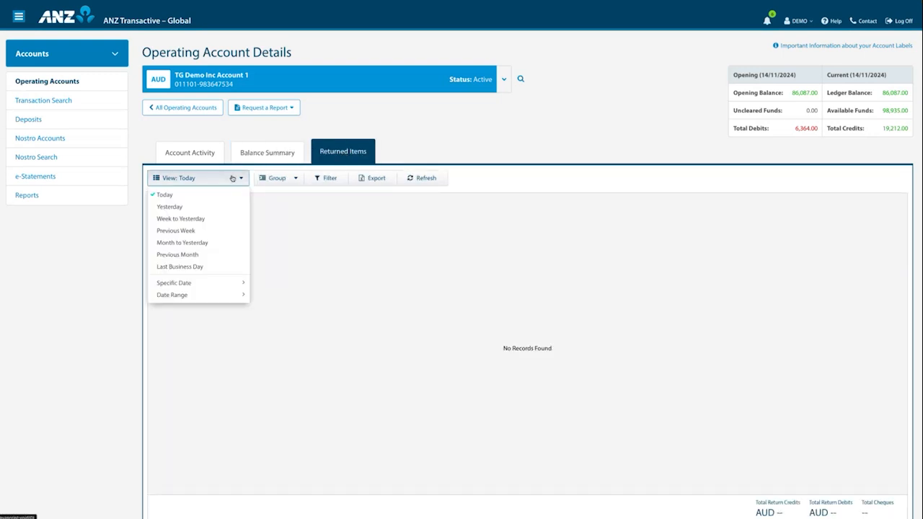
left_click(210, 231)
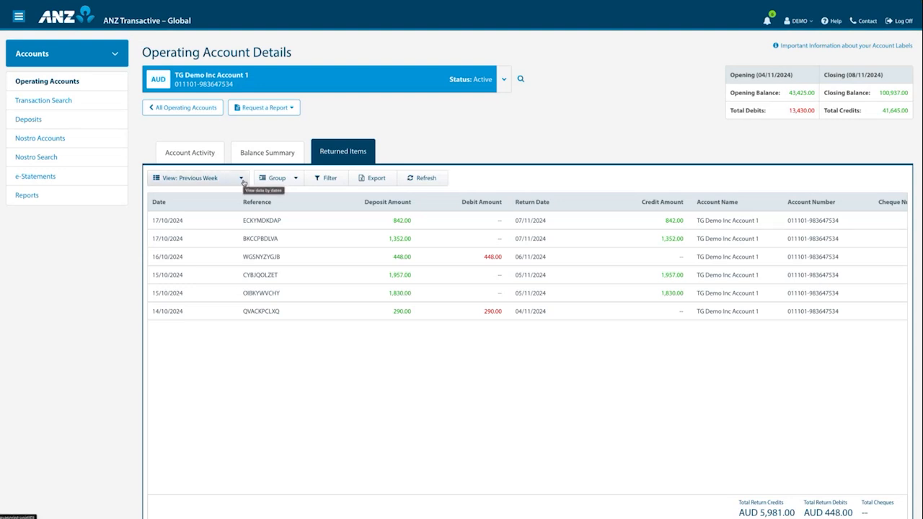
left_click(242, 179)
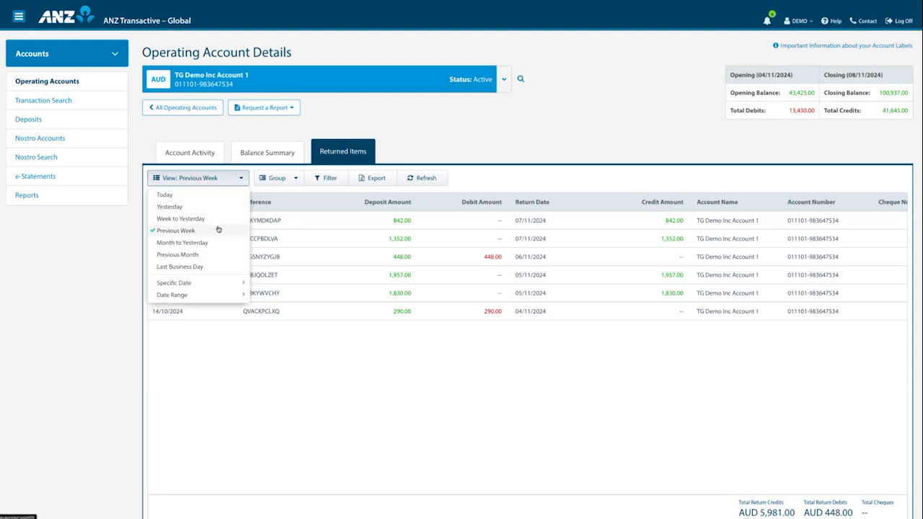
left_click(253, 190)
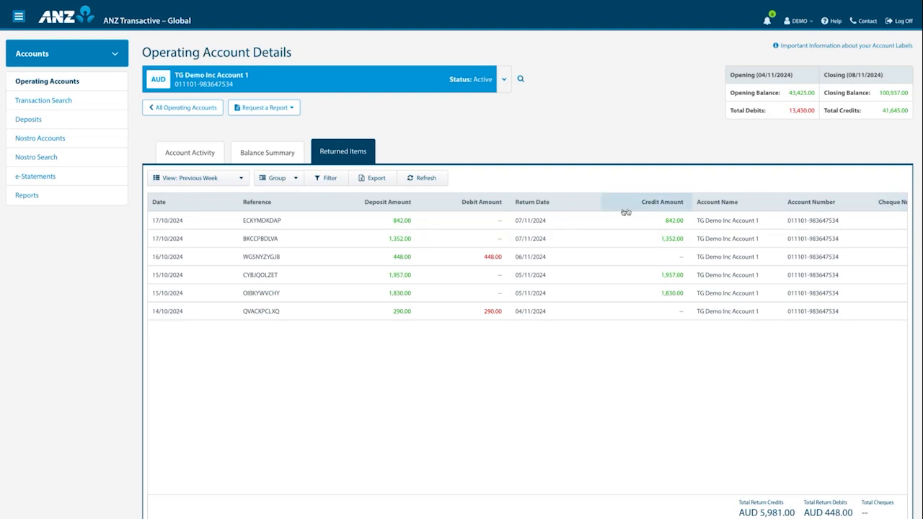
left_click(584, 203)
left_click(622, 364)
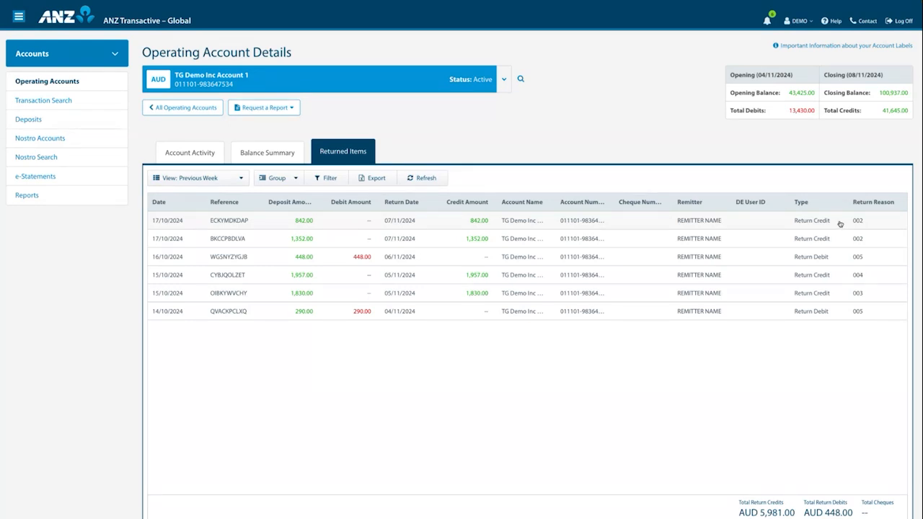
Step: Open the online help article on the Operating Accounts Details screen from the Accounts category and look through it
left_click(835, 22)
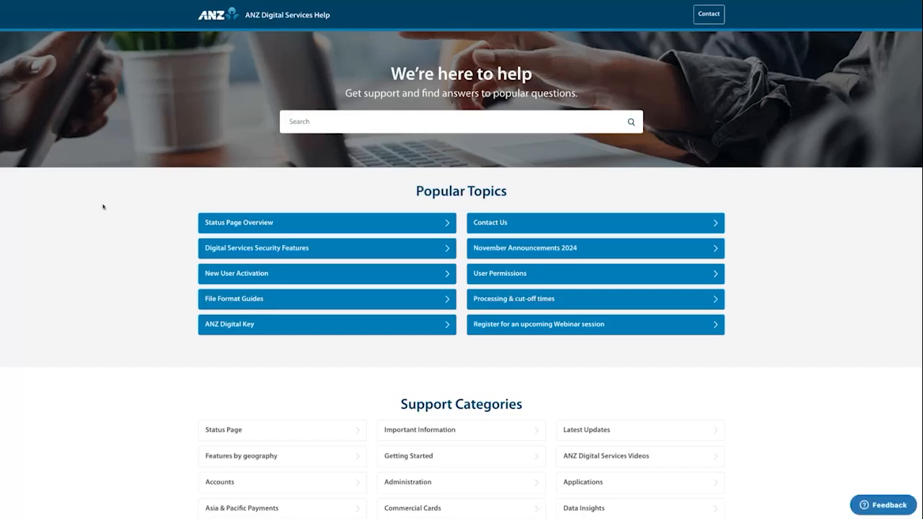
scroll(134, 282, "down", 3)
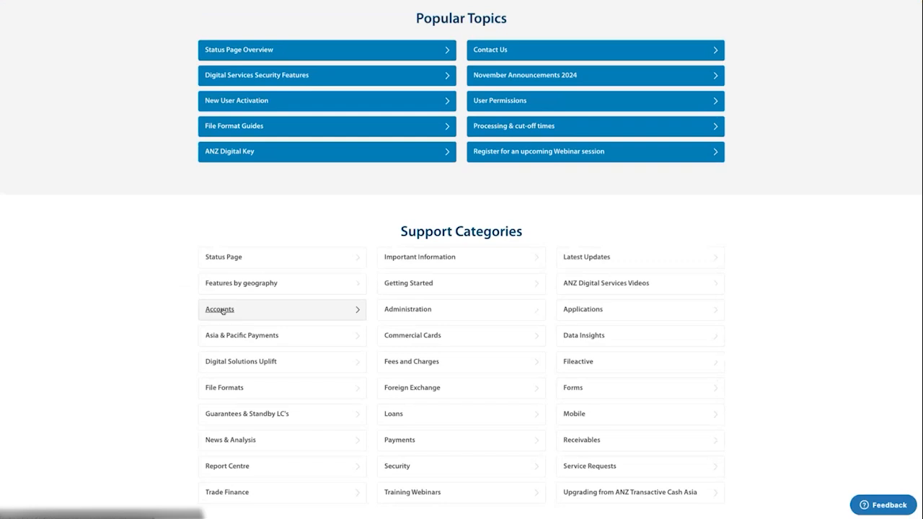
left_click(220, 309)
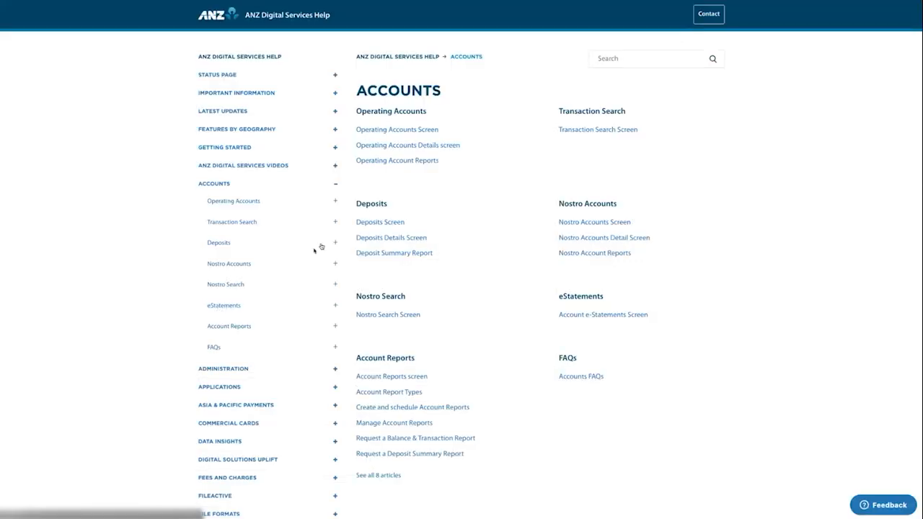
left_click(388, 149)
scroll(383, 230, "down", 5)
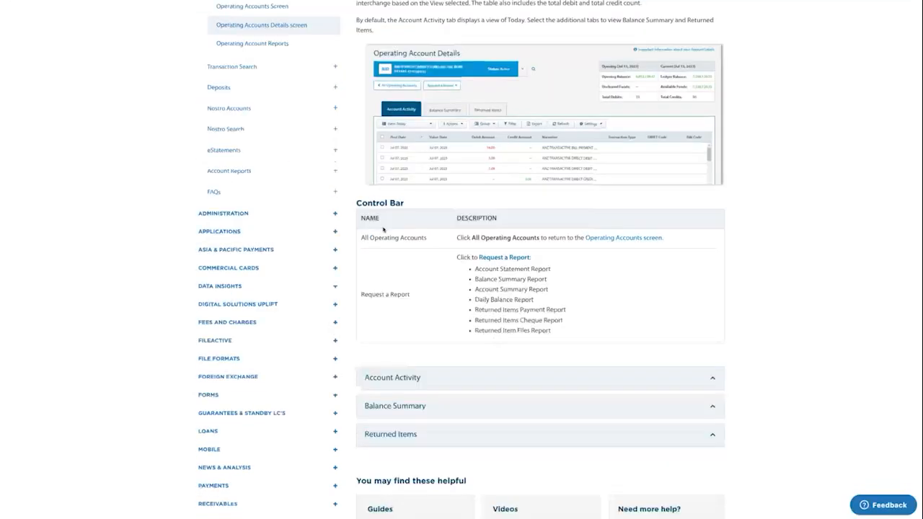
scroll(383, 229, "down", 1)
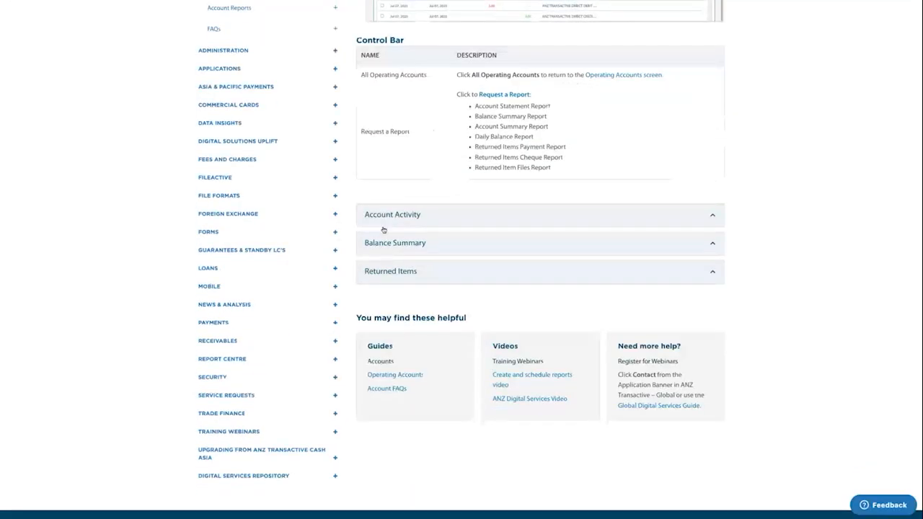
Step: Read the article's Returned Items section, down to the return reasons for returned direct debits and credits
left_click(426, 274)
scroll(393, 276, "down", 7)
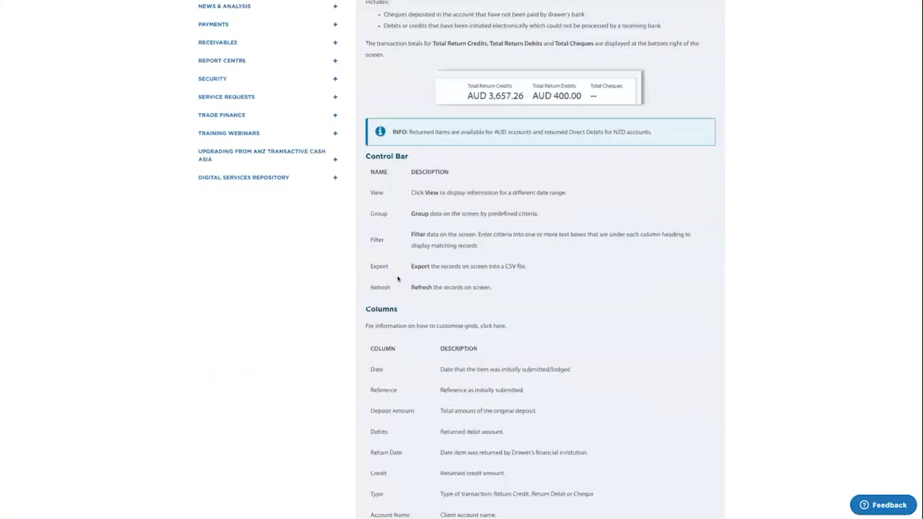
scroll(397, 278, "down", 3)
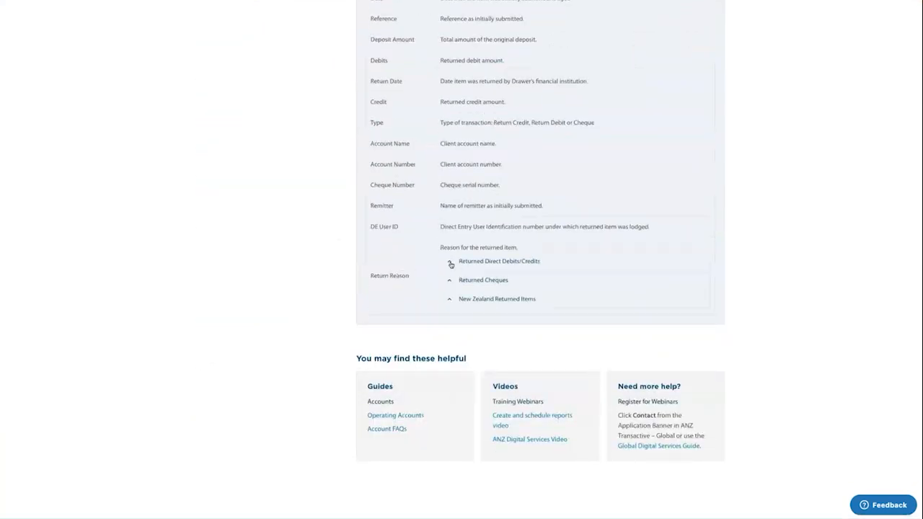
left_click(451, 265)
scroll(438, 287, "down", 2)
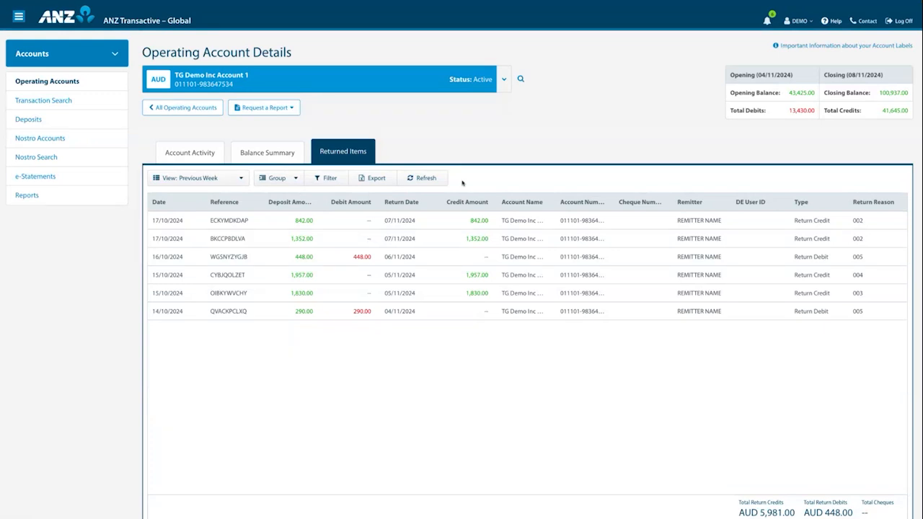
Step: Run a transaction search across all accounts for value date 21/11/2024, and redisplay the search criteria above the results
left_click(39, 104)
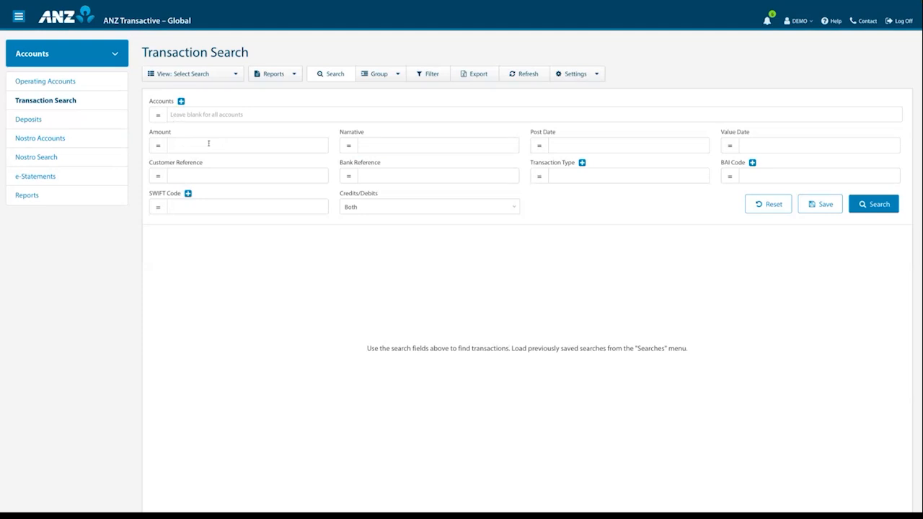
left_click(746, 143)
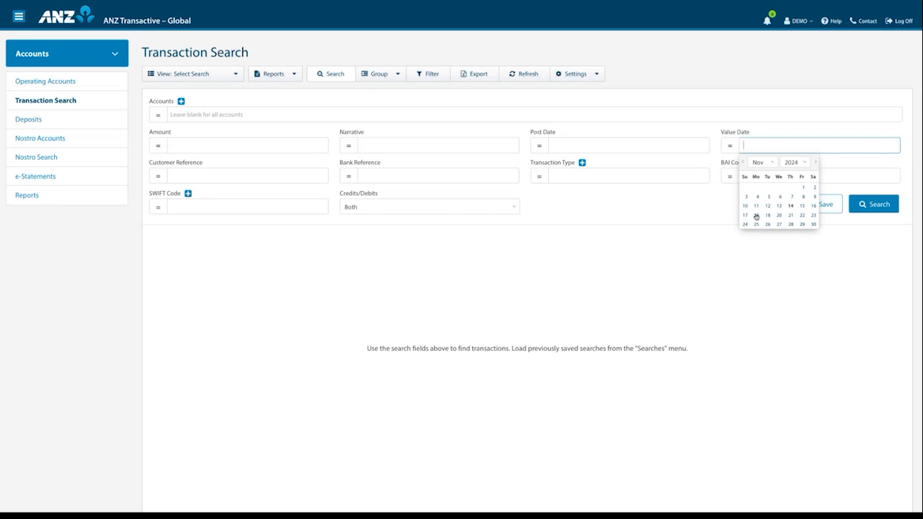
left_click(792, 215)
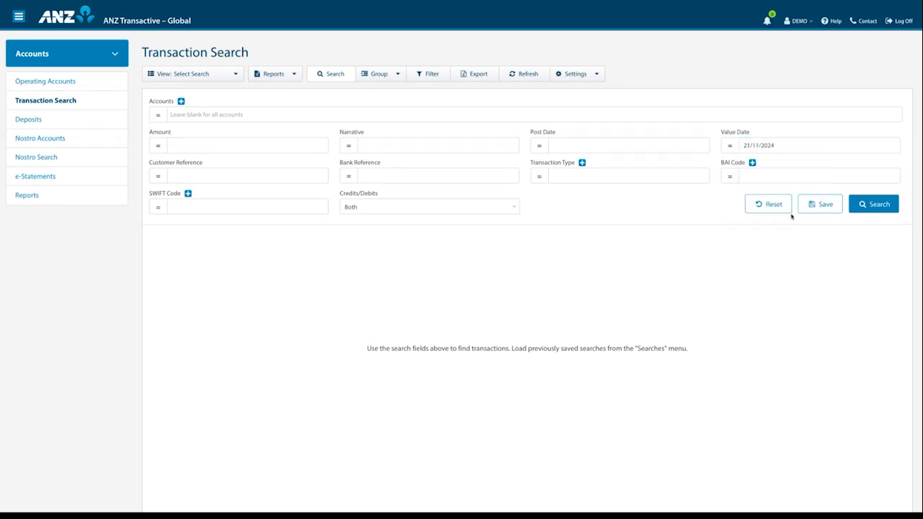
left_click(862, 206)
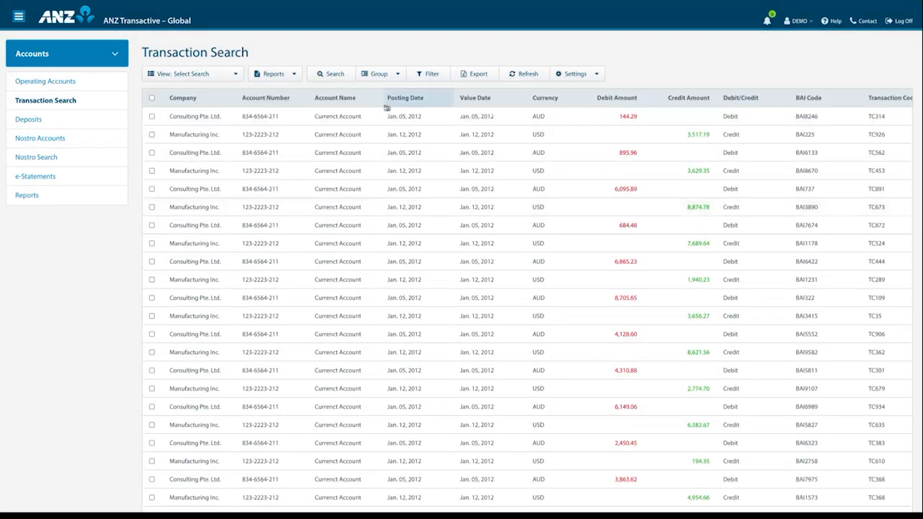
left_click(334, 75)
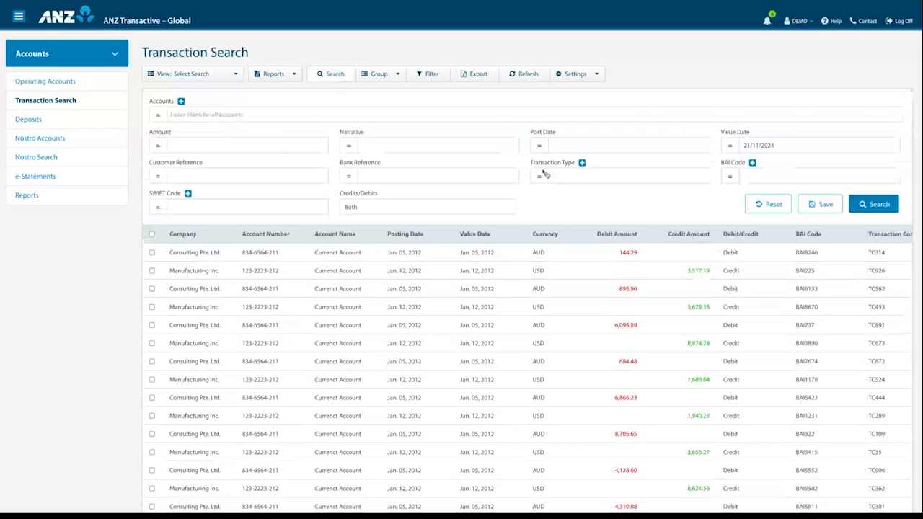
Step: Save the current transaction search criteria as Search1, and check the list of saved searches for it
left_click(822, 205)
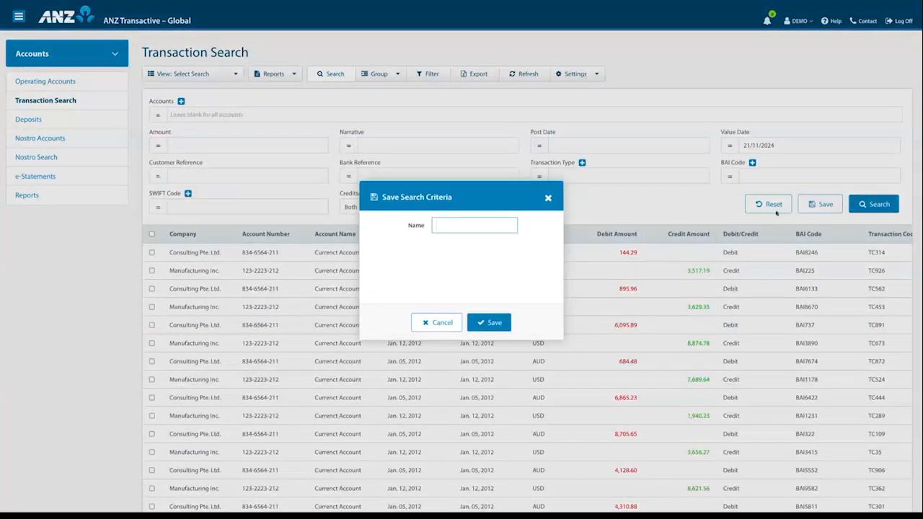
type("Search1")
left_click(491, 326)
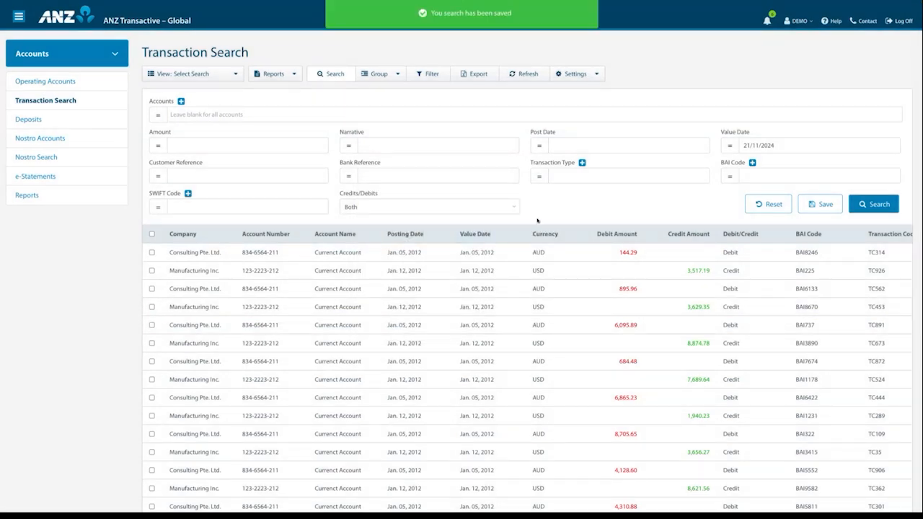
left_click(233, 75)
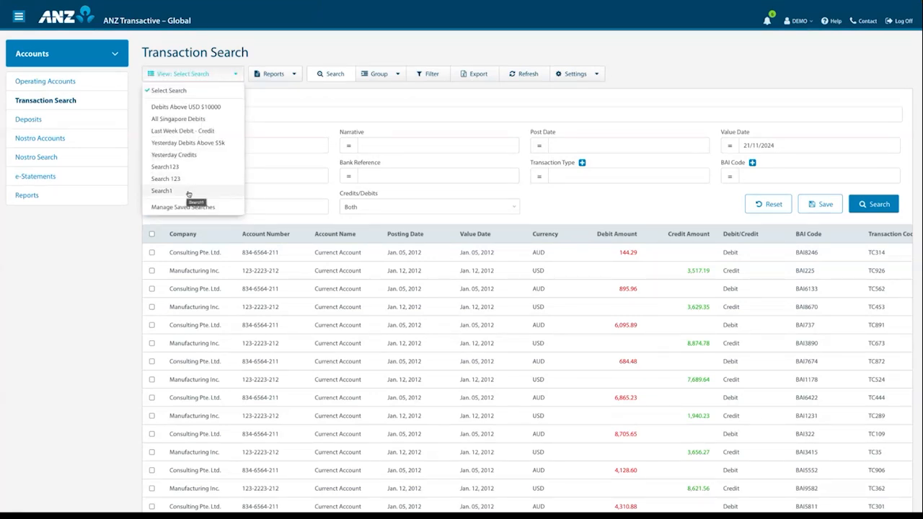
left_click(233, 77)
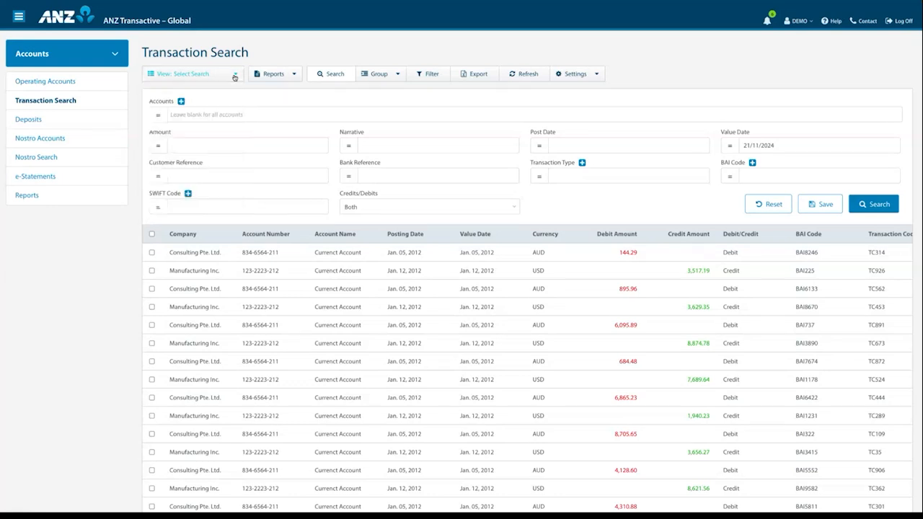
Step: Open Demo Deposit XYZ from the Deposits screen and request its deposit summary in PDF format
left_click(32, 121)
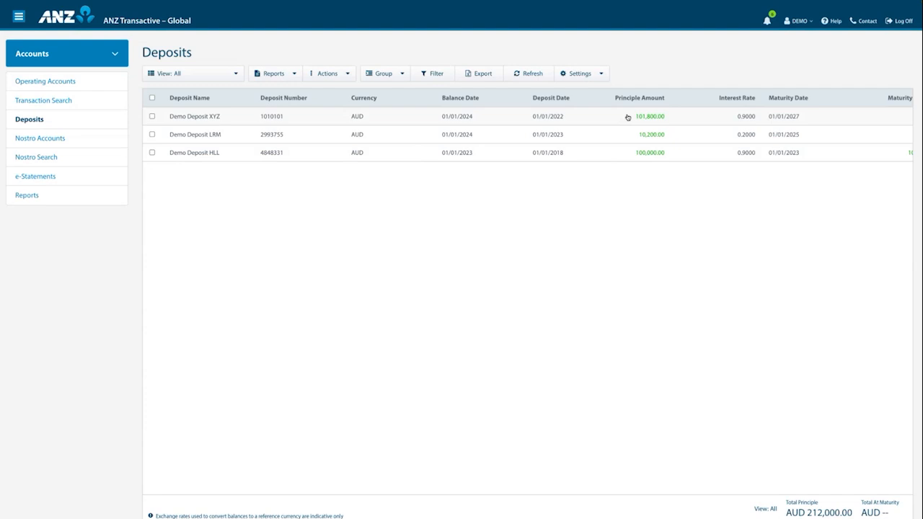
left_click(202, 117)
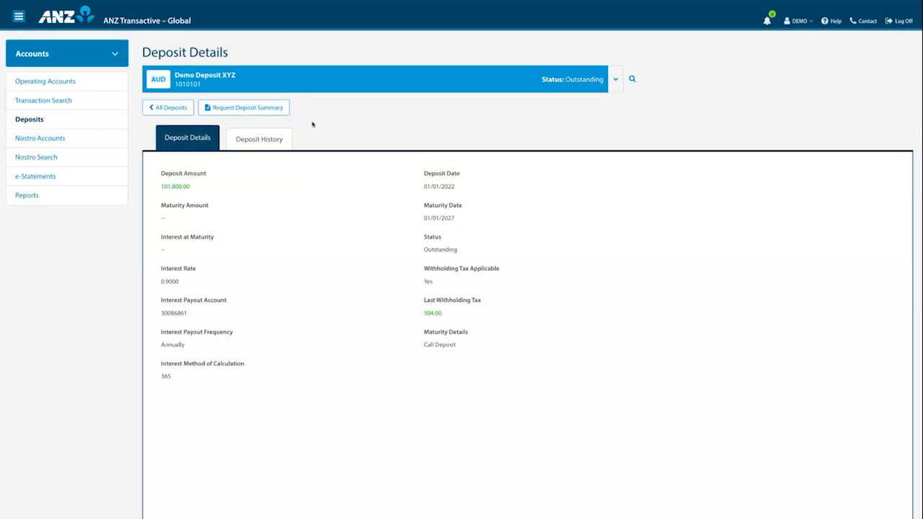
left_click(246, 111)
left_click(437, 173)
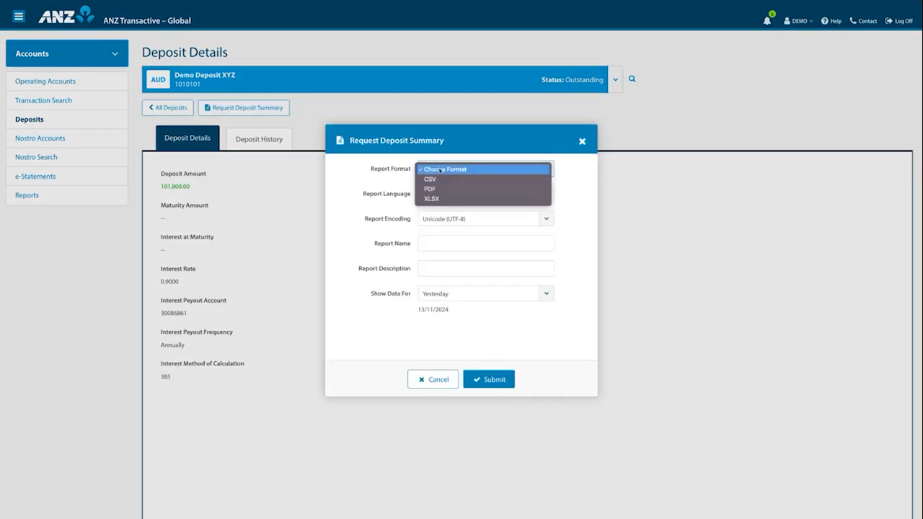
left_click(447, 189)
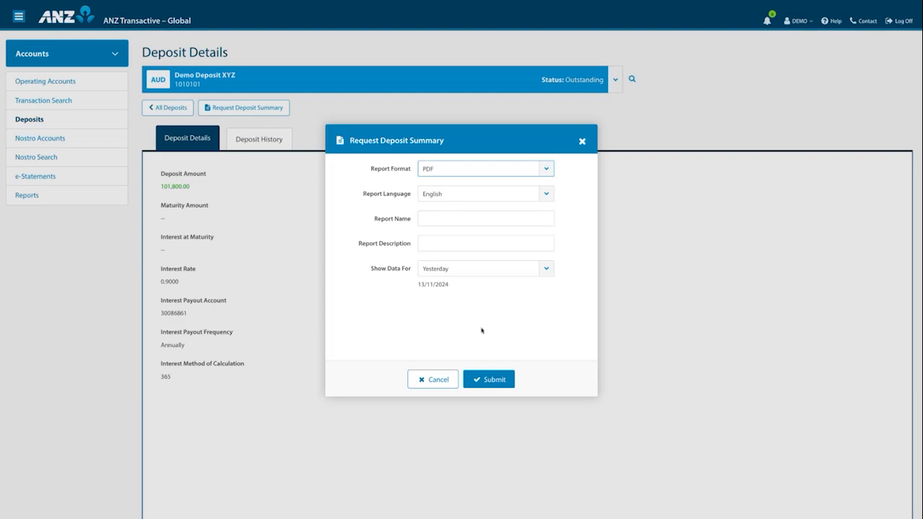
left_click(488, 378)
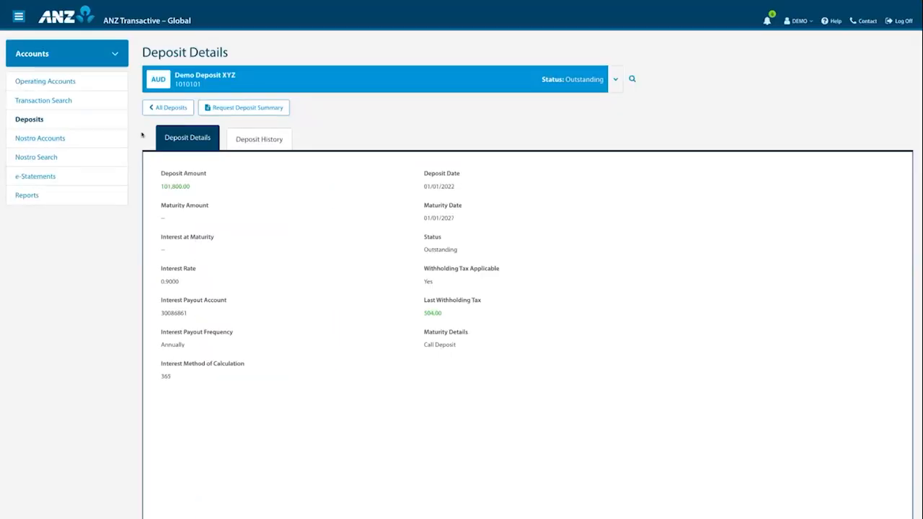
Step: Return to the list of all deposits and examine the actions available for Demo Deposit XYZ, including deposit history periods and moving to folders
left_click(168, 108)
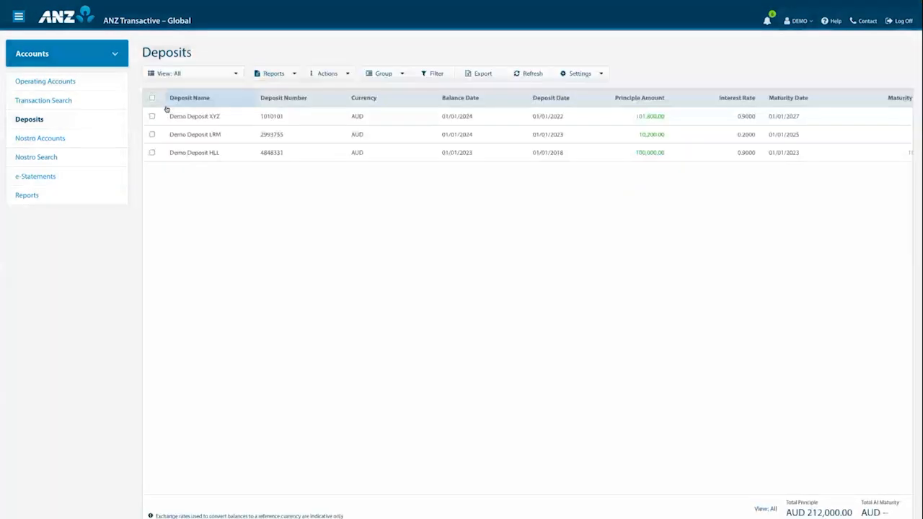
right_click(235, 115)
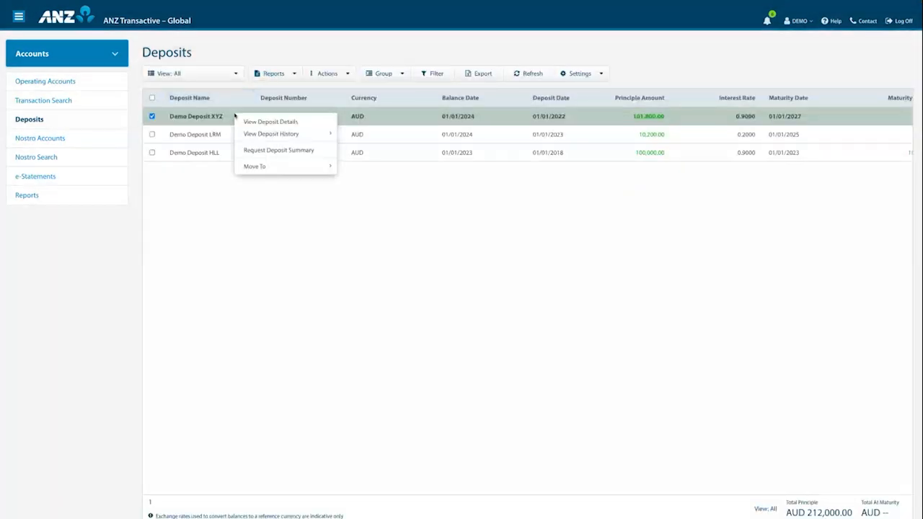
mouse_move(289, 135)
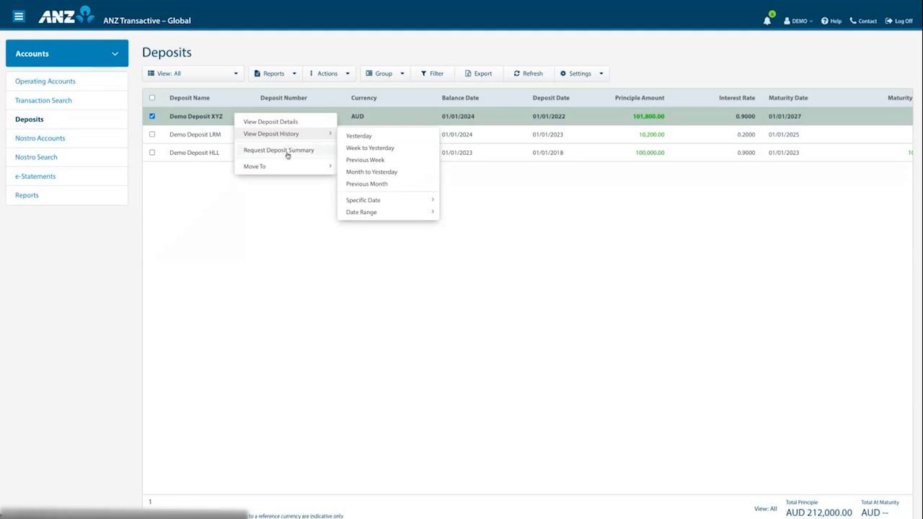
mouse_move(281, 171)
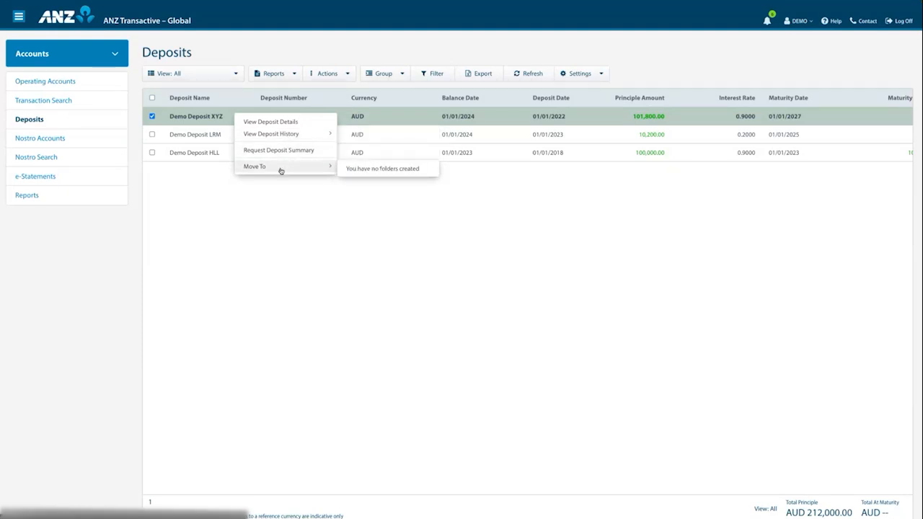
left_click(222, 207)
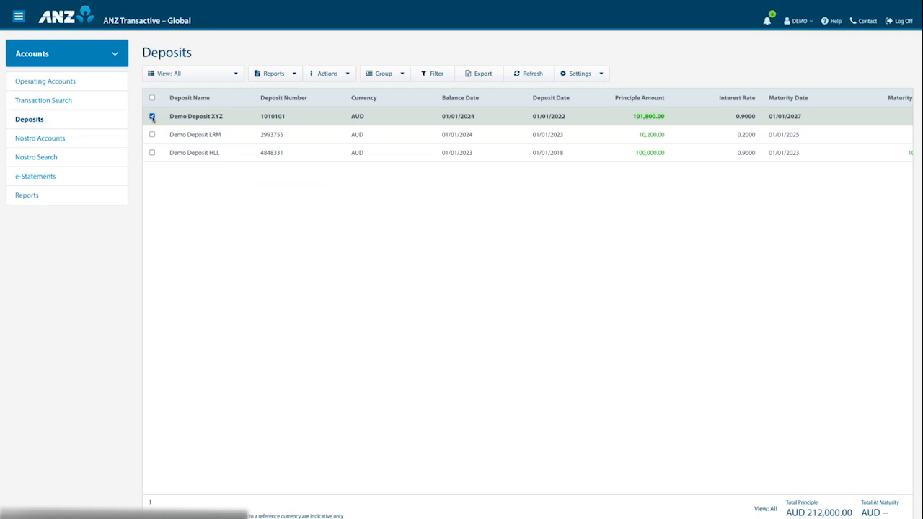
left_click(347, 75)
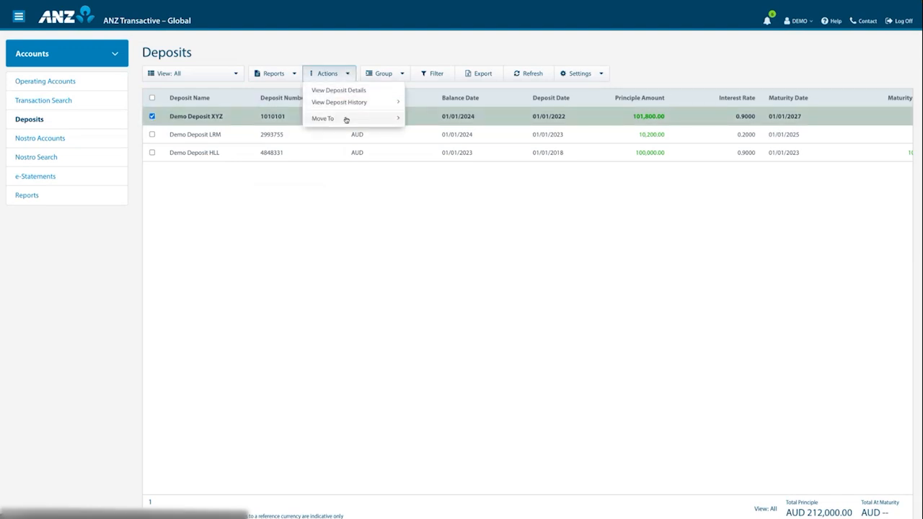
left_click(348, 75)
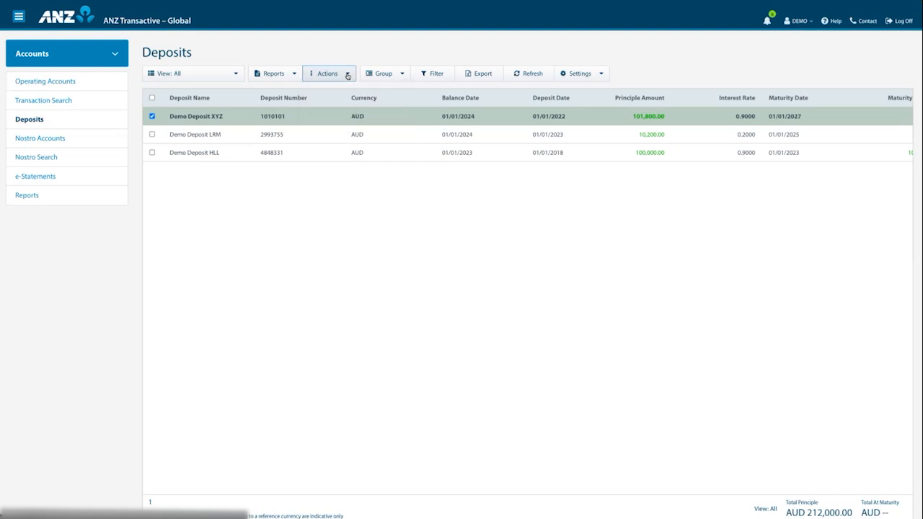
Step: Show only the outstanding deposits, and return the list to all deposits
left_click(235, 76)
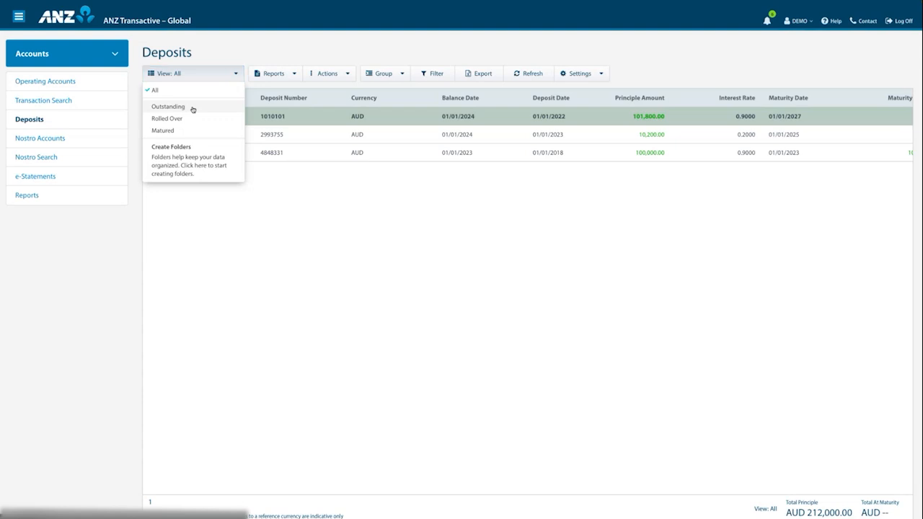
left_click(193, 109)
left_click(230, 77)
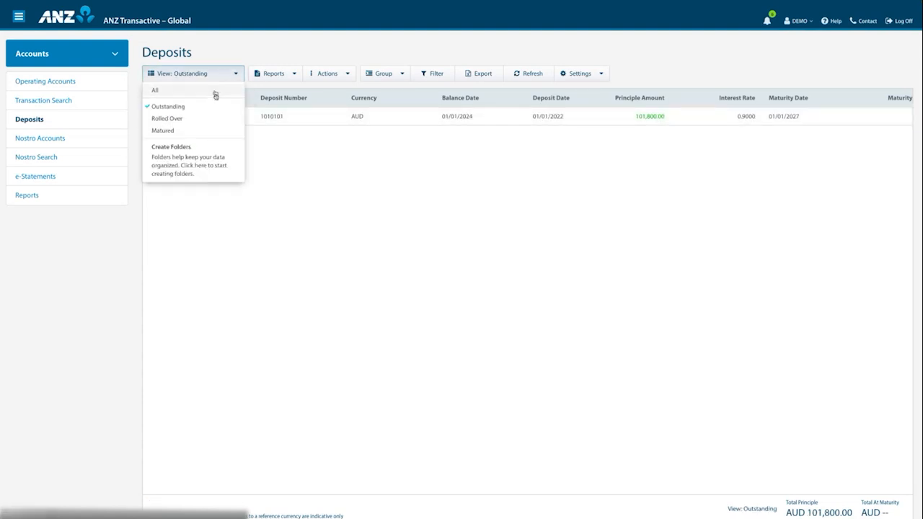
left_click(188, 92)
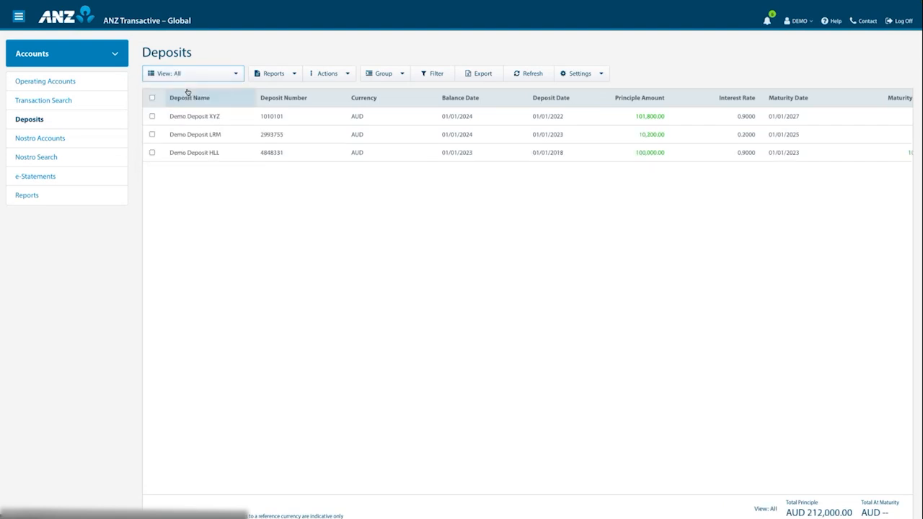
Step: Retrieve the e-Statements of Account 1 for the previous week
left_click(39, 179)
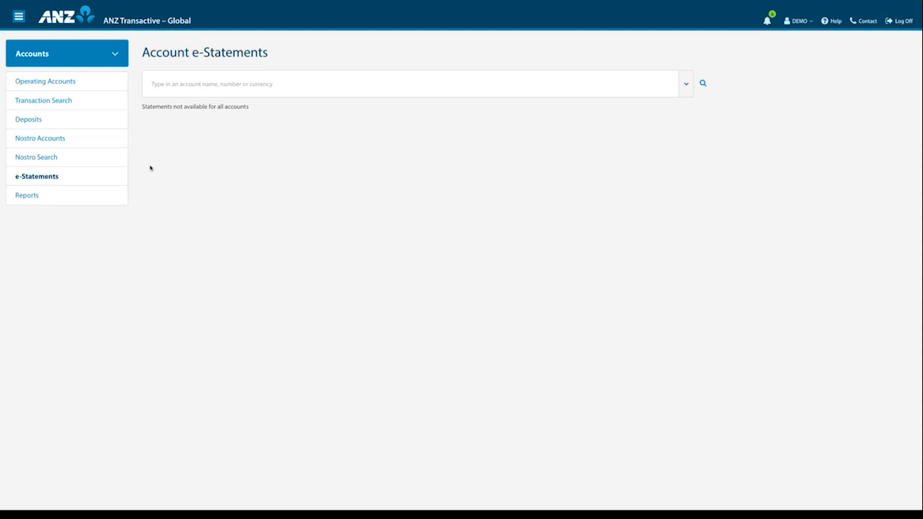
left_click(686, 84)
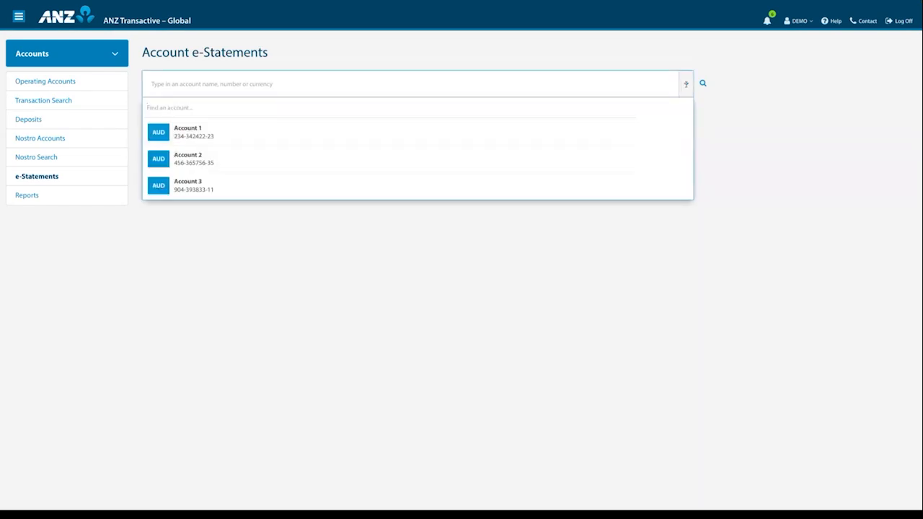
left_click(221, 137)
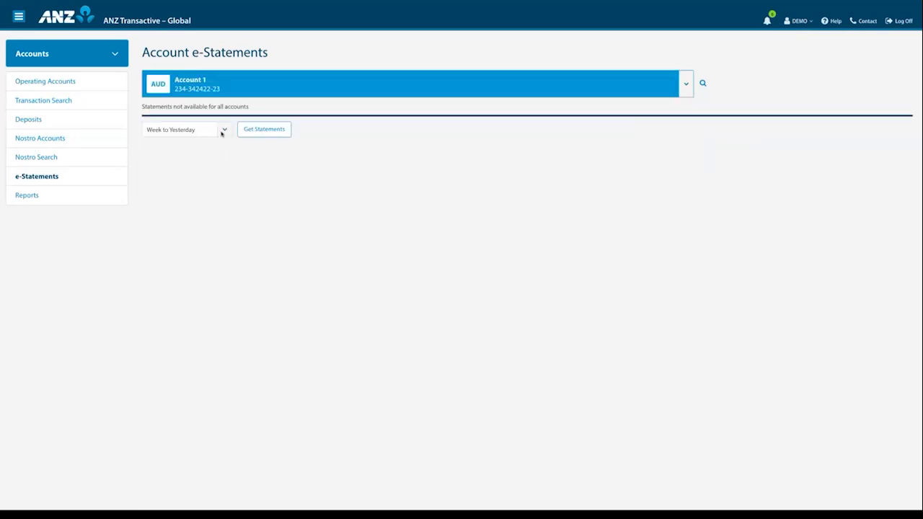
left_click(223, 131)
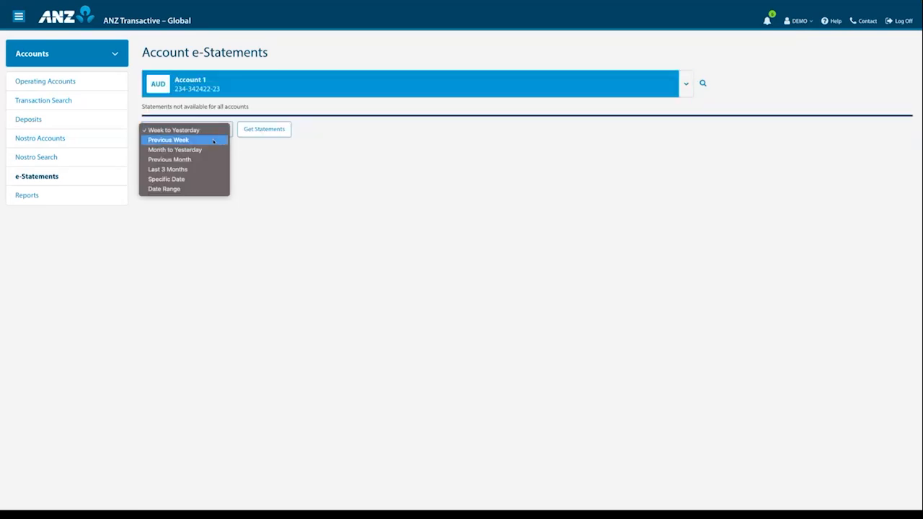
left_click(211, 140)
left_click(255, 132)
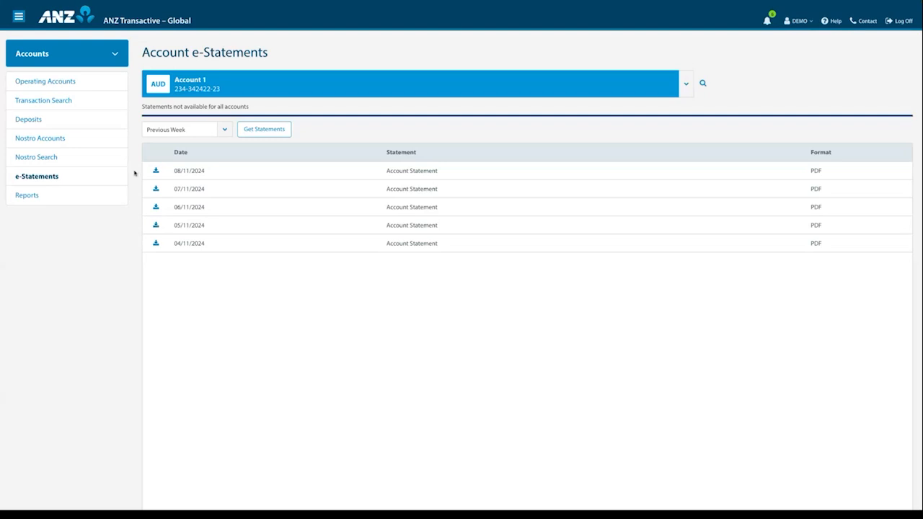
Step: Open the account reports, select the Weekly Account Statement profile, and examine the available report views
left_click(103, 196)
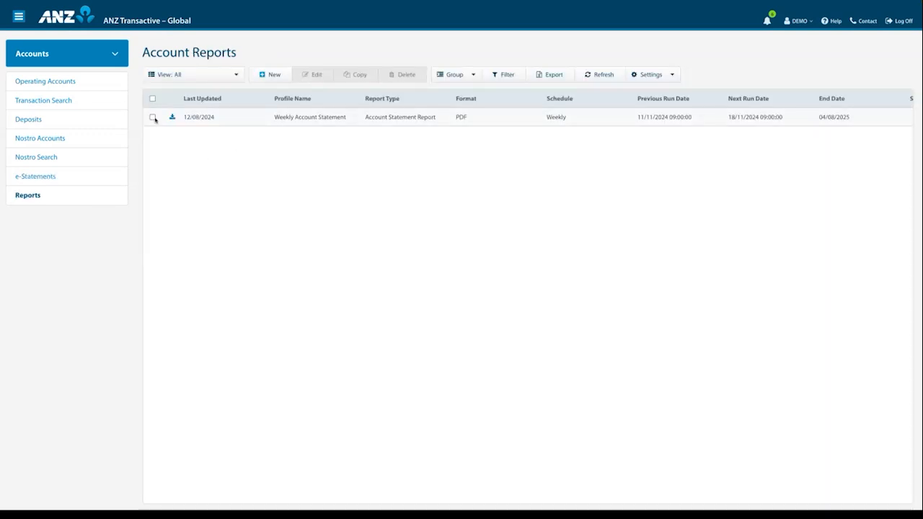
left_click(152, 118)
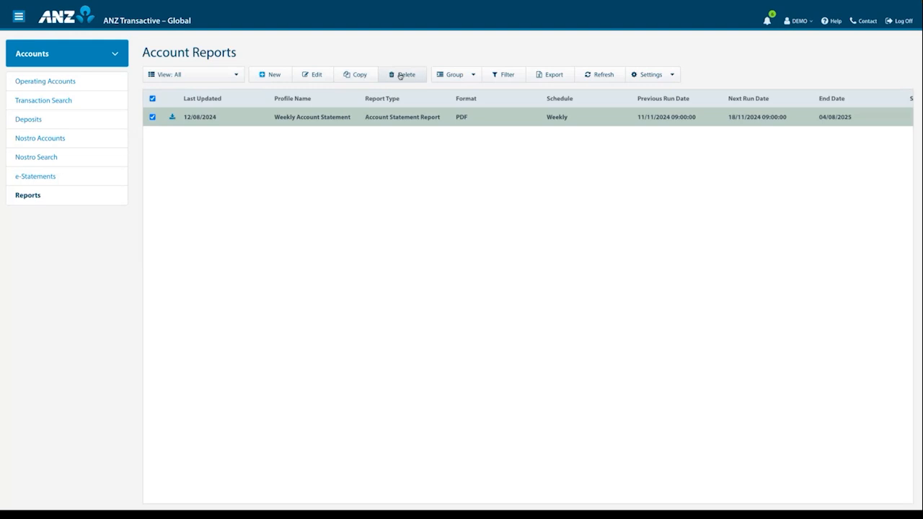
left_click(238, 76)
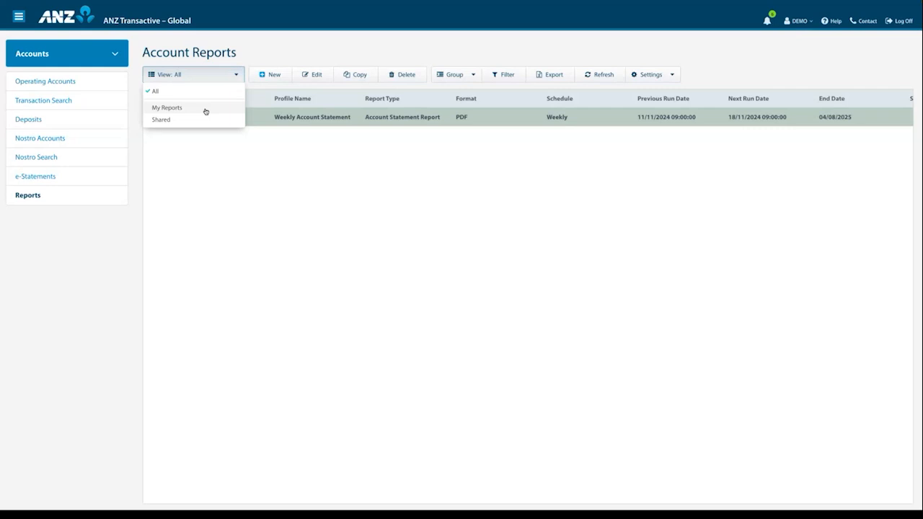
left_click(250, 88)
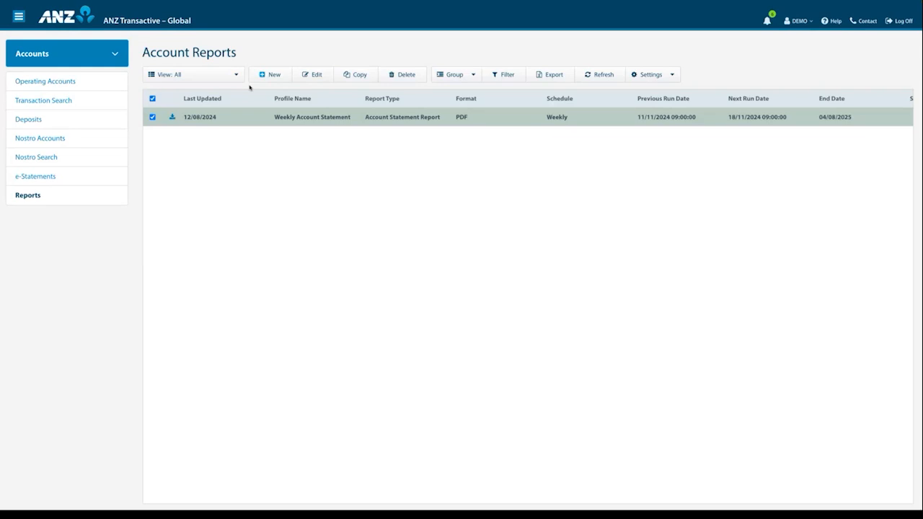
Step: Create a new report of type Account Statement Report with CSV as its file type
left_click(274, 76)
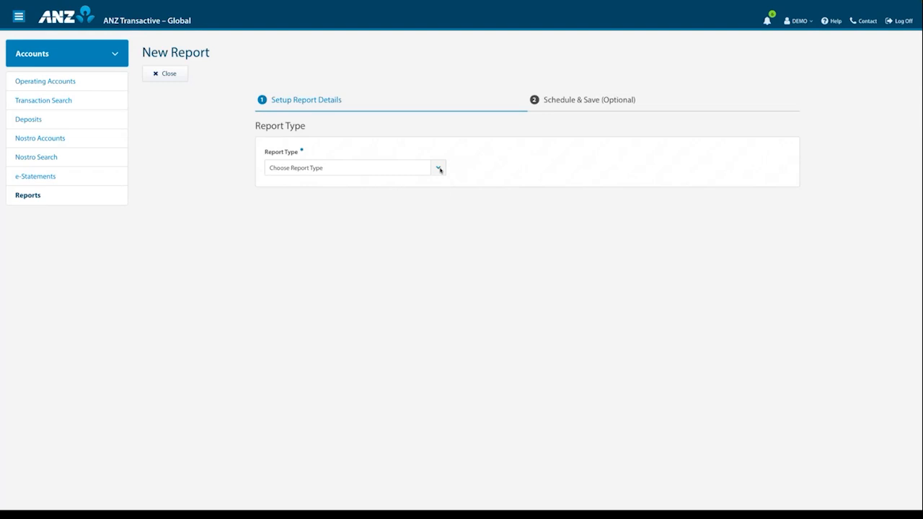
left_click(440, 168)
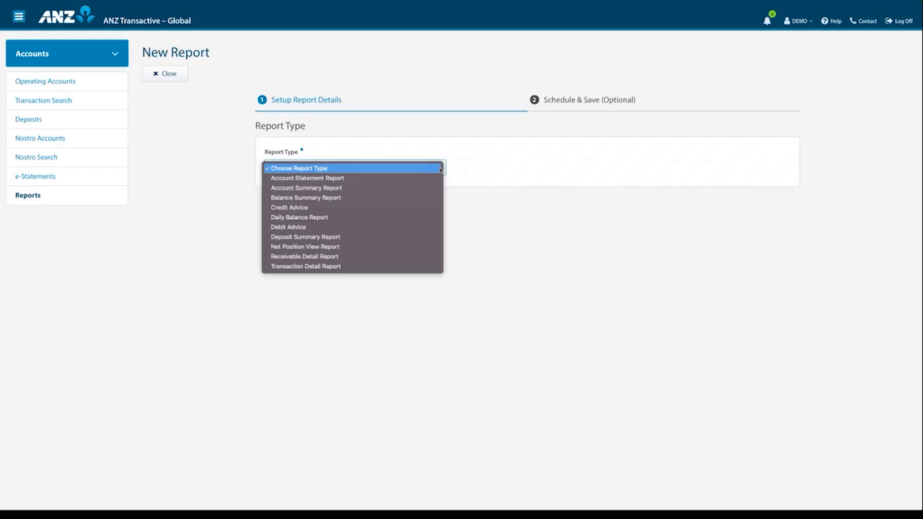
left_click(351, 179)
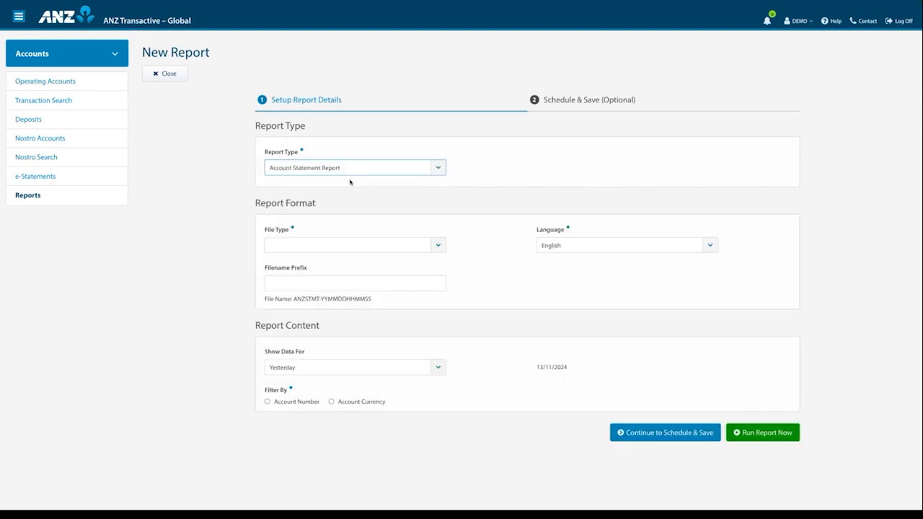
left_click(431, 245)
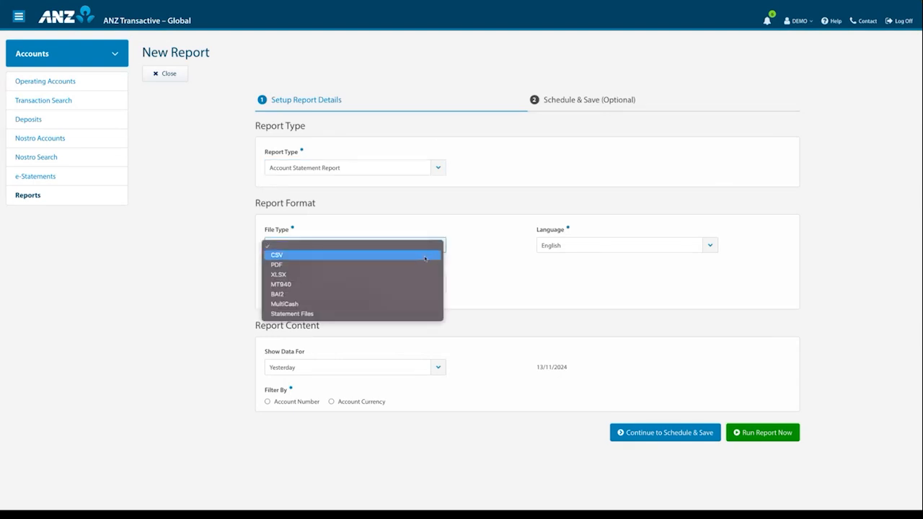
left_click(426, 257)
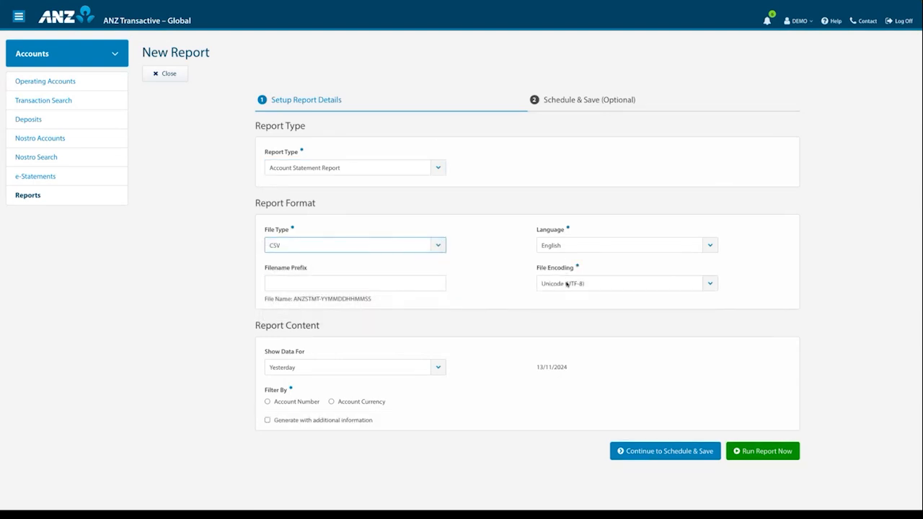
Step: Filter the report content by account number and add Demo Account 1 and Demo Account 2
left_click(267, 402)
scroll(253, 400, "down", 2)
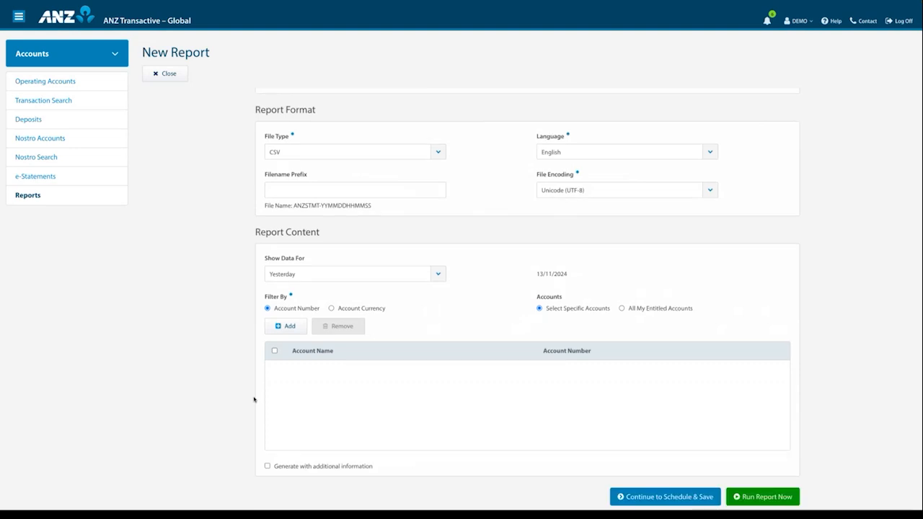
left_click(282, 325)
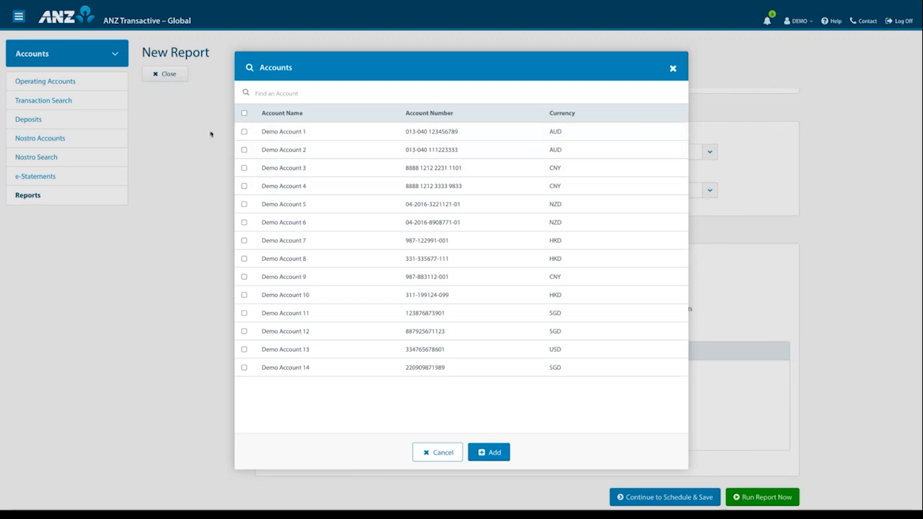
left_click(244, 132)
left_click(244, 149)
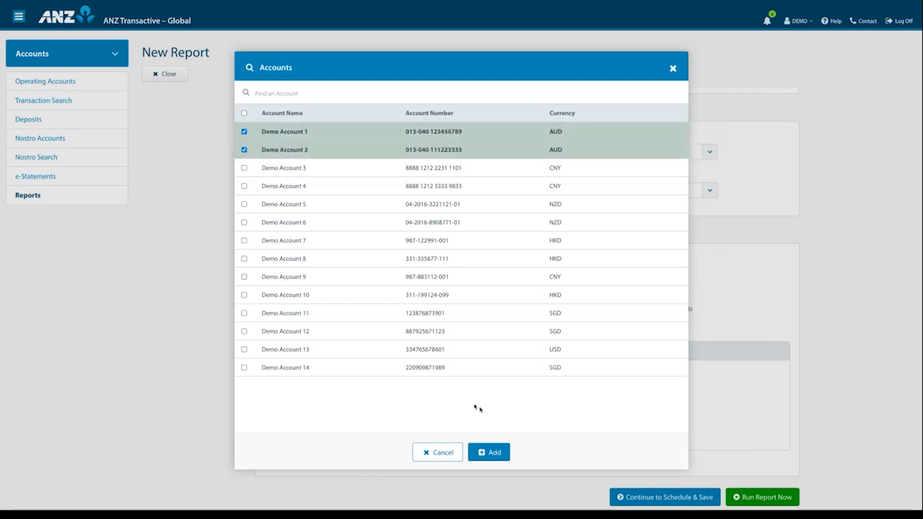
left_click(492, 453)
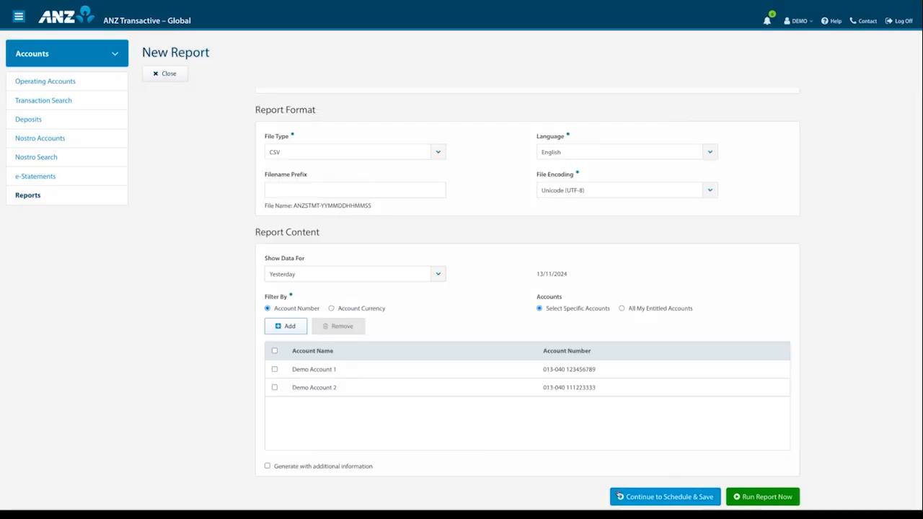
Step: Continue to the schedule details and schedule the report weekly on Monday, starting 18/11/2024 and ending 25/11/2024
left_click(662, 497)
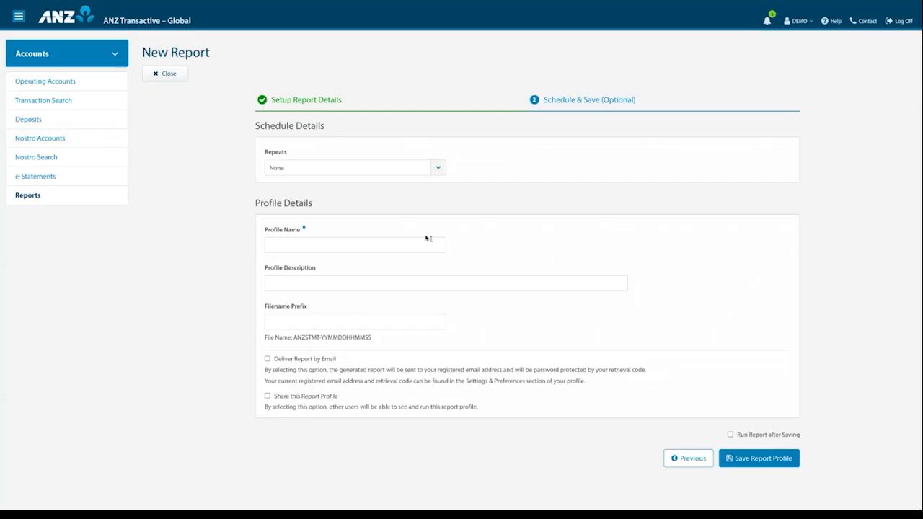
left_click(438, 169)
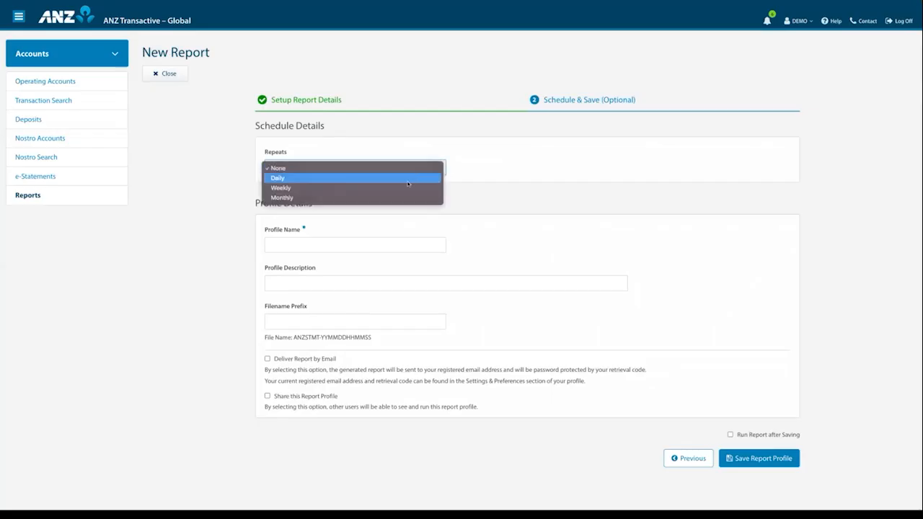
left_click(396, 189)
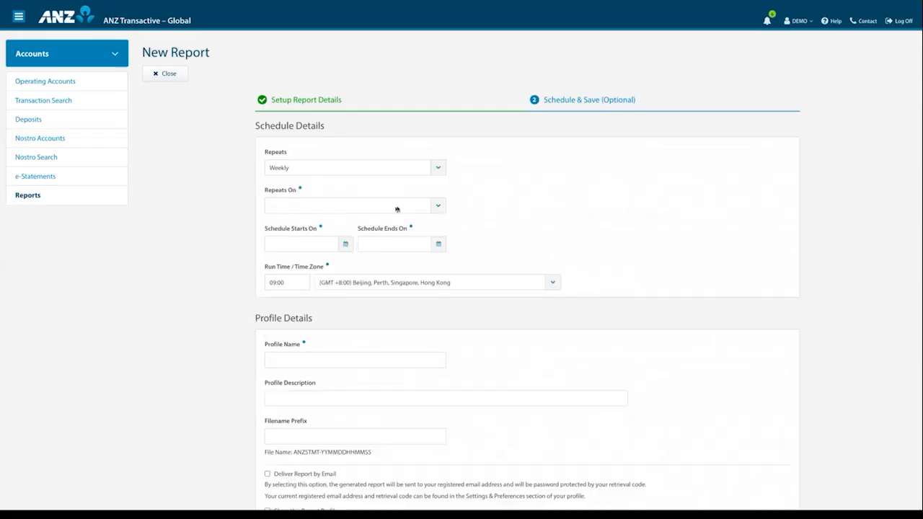
left_click(397, 207)
left_click(329, 230)
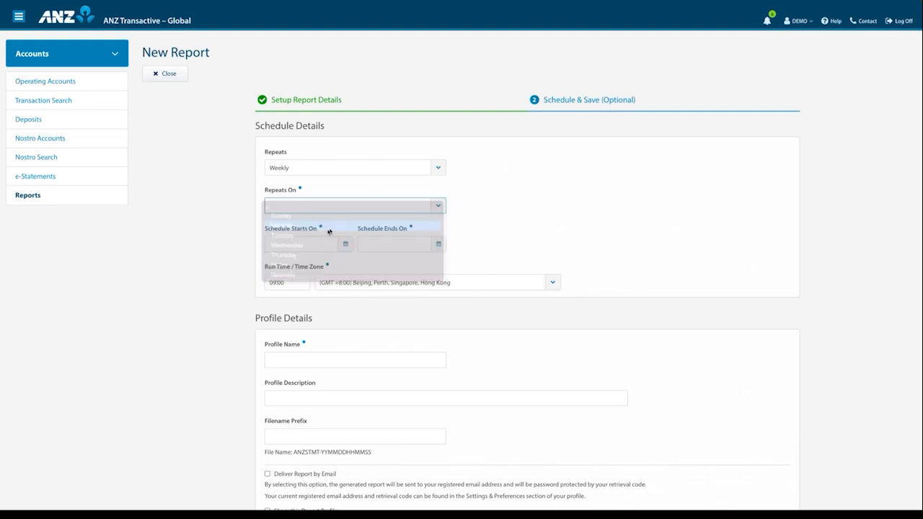
left_click(345, 244)
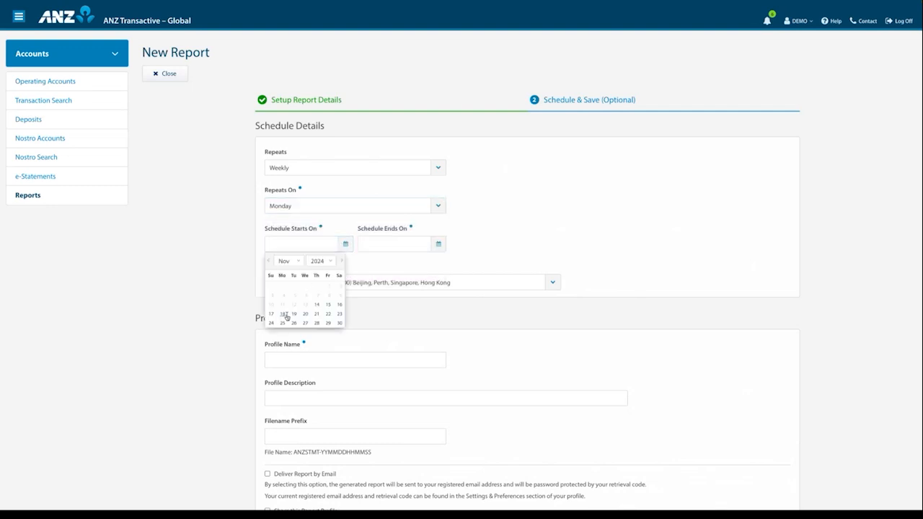
left_click(283, 315)
left_click(390, 243)
left_click(374, 322)
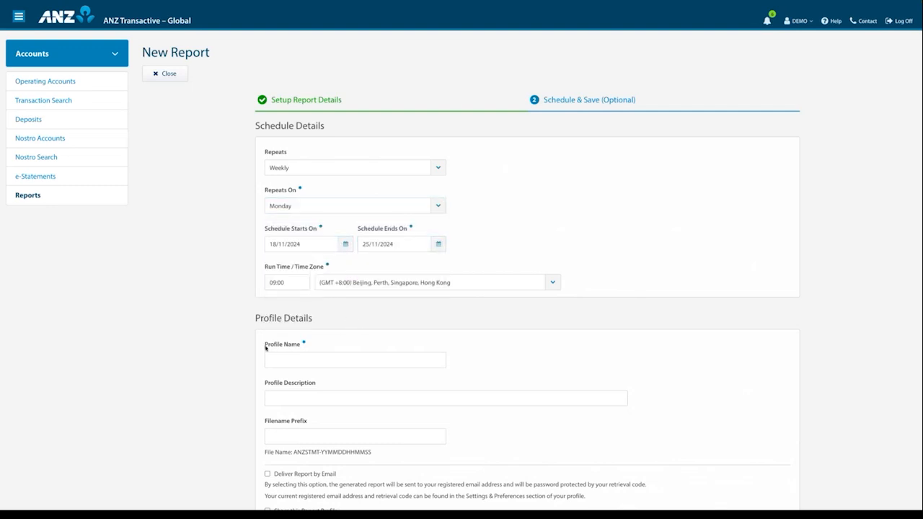
Step: Name the profile Schedule 1, enable email delivery, profile sharing and running after saving, and save the report profile
left_click(290, 359)
type("Schedule 1")
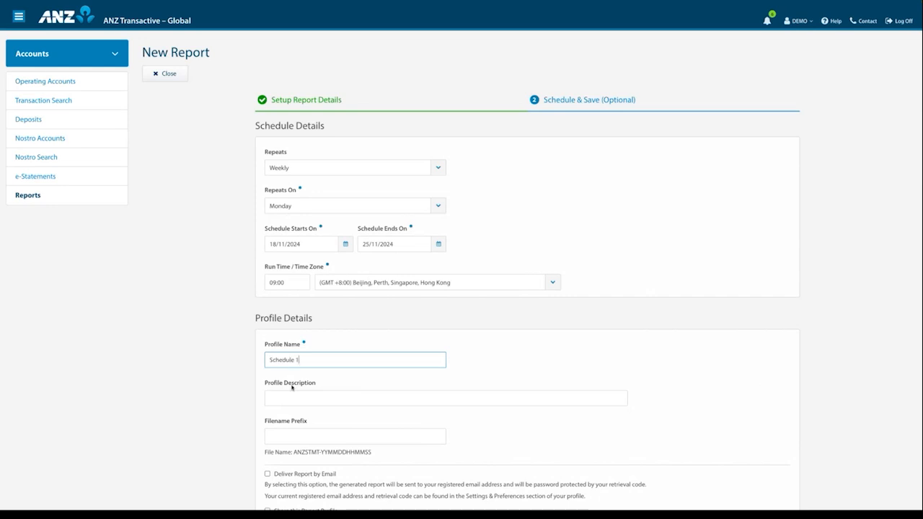
scroll(292, 384, "down", 2)
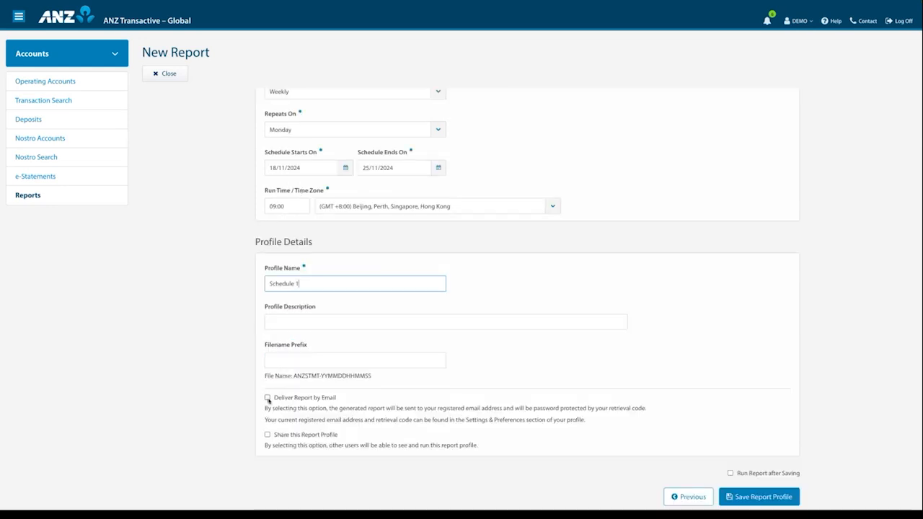
left_click(268, 399)
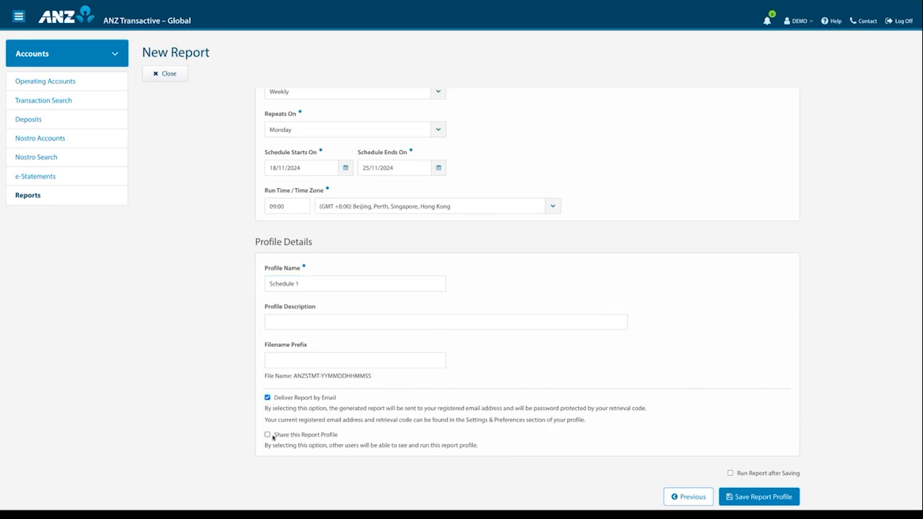
left_click(268, 436)
left_click(731, 474)
left_click(758, 497)
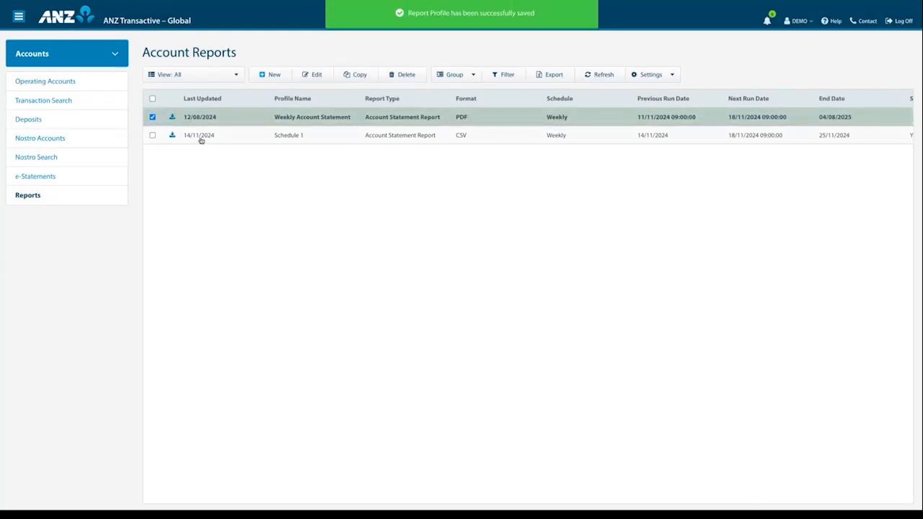
Step: Deselect the Weekly Account Statement profile and select the Schedule 1 profile instead
left_click(153, 118)
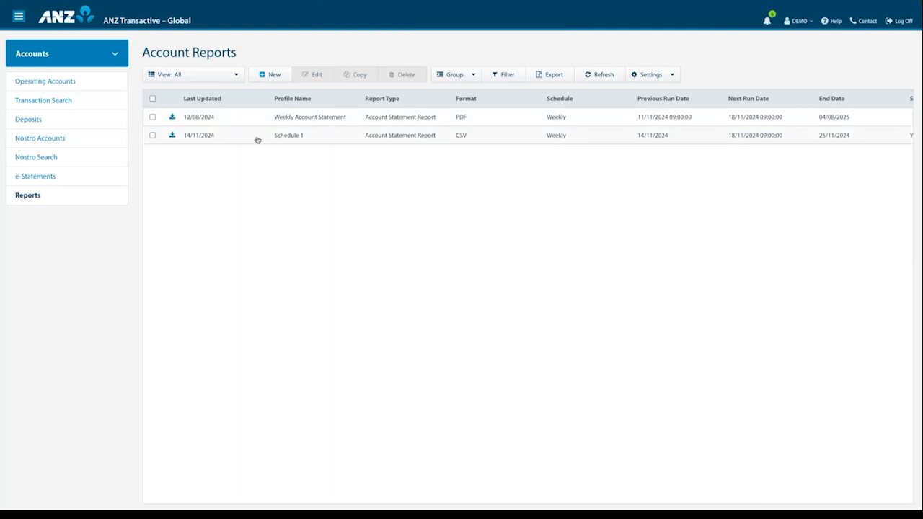
left_click(153, 136)
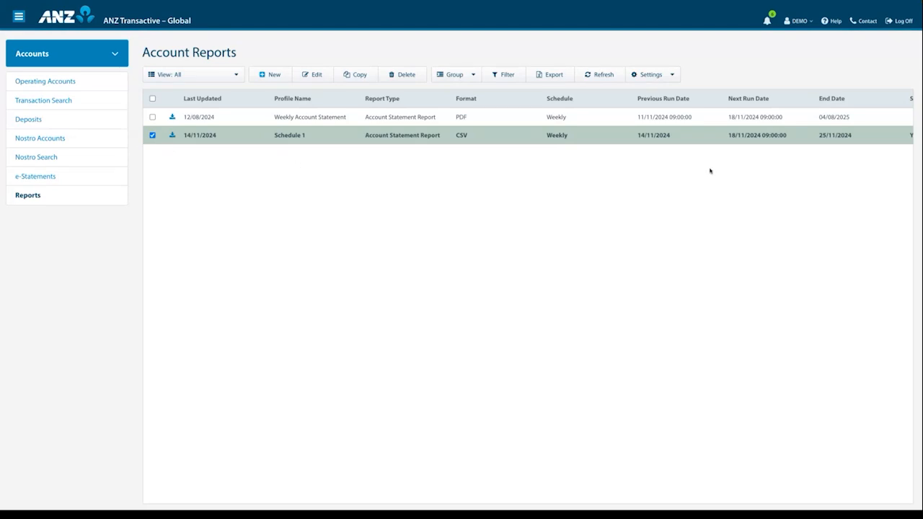
Step: Enter a report retrieval code in the user's Settings and Preferences and save the changes
left_click(810, 24)
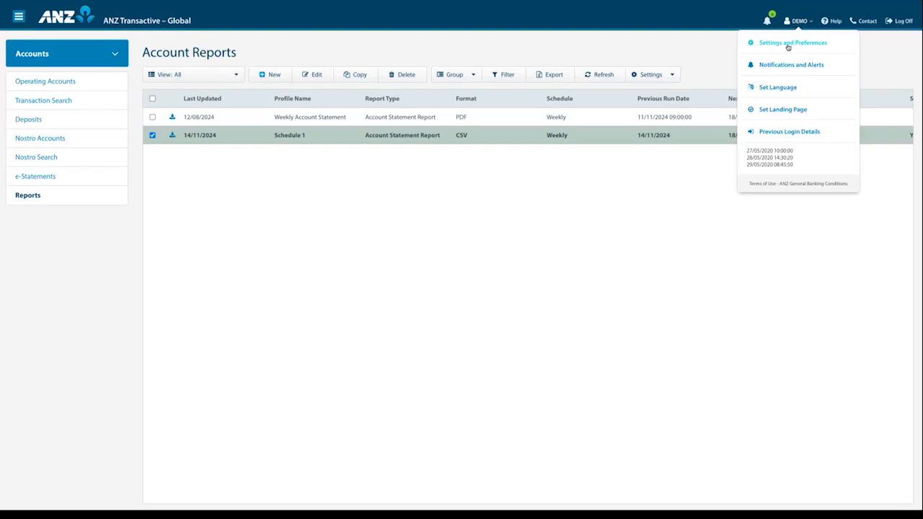
left_click(788, 45)
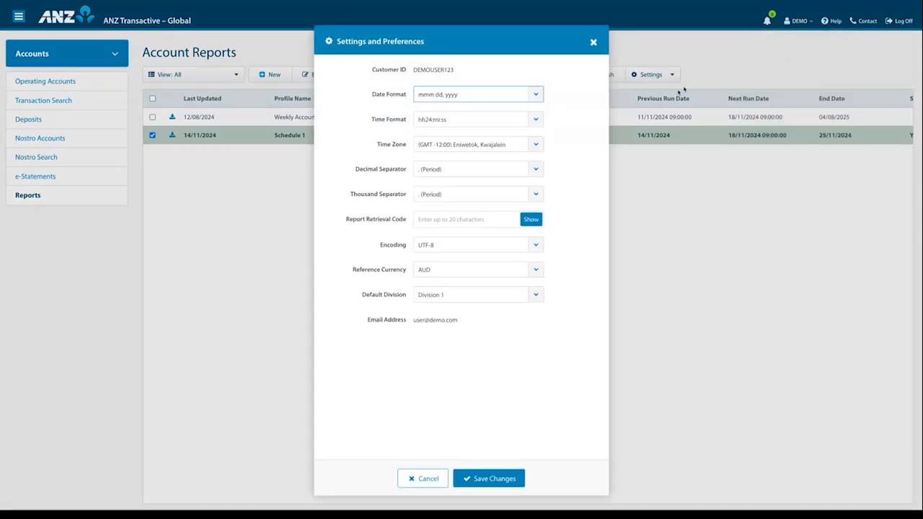
left_click(433, 219)
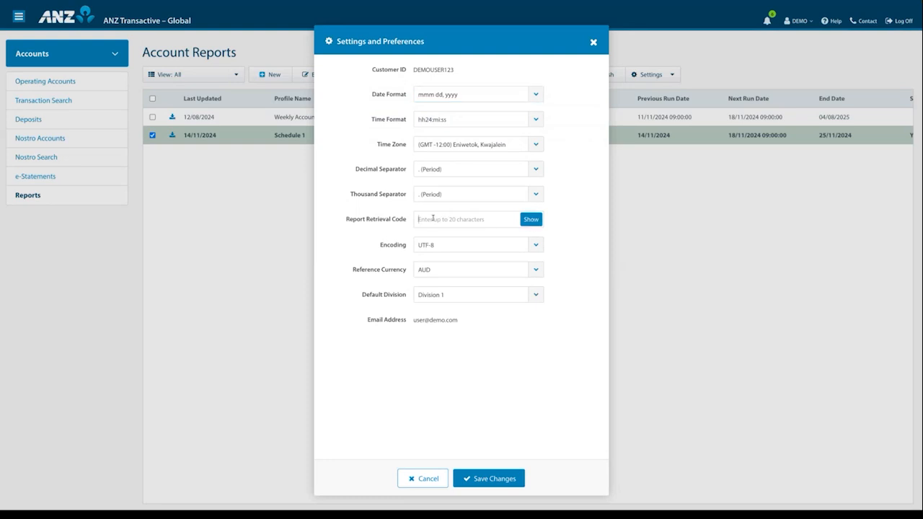
type("a•••••")
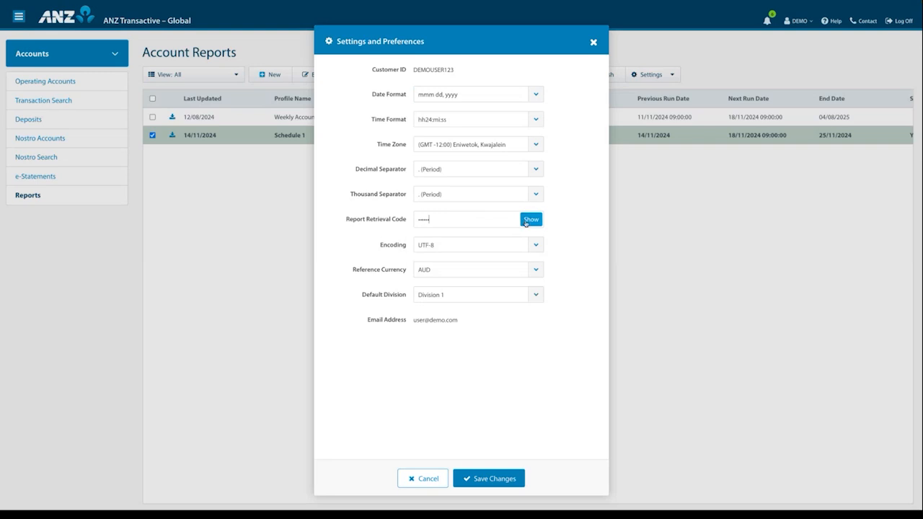
left_click(491, 479)
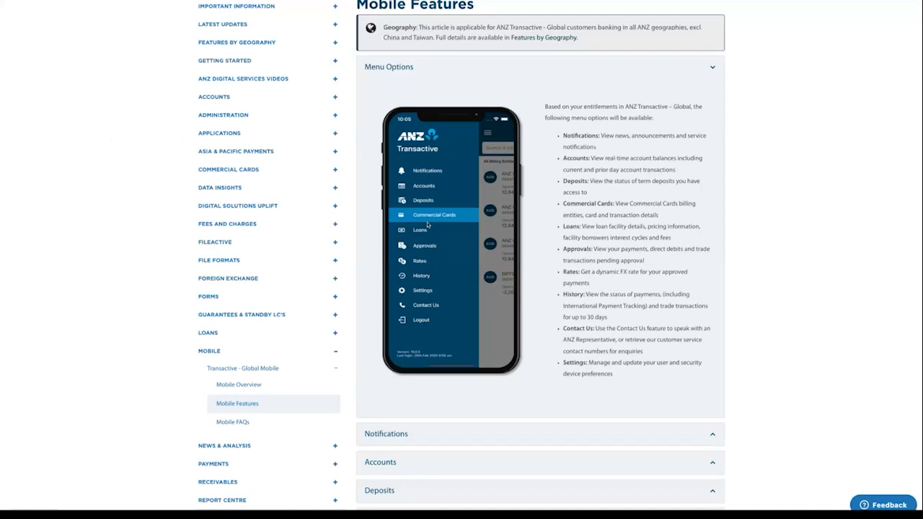
scroll(532, 222, "up", 1)
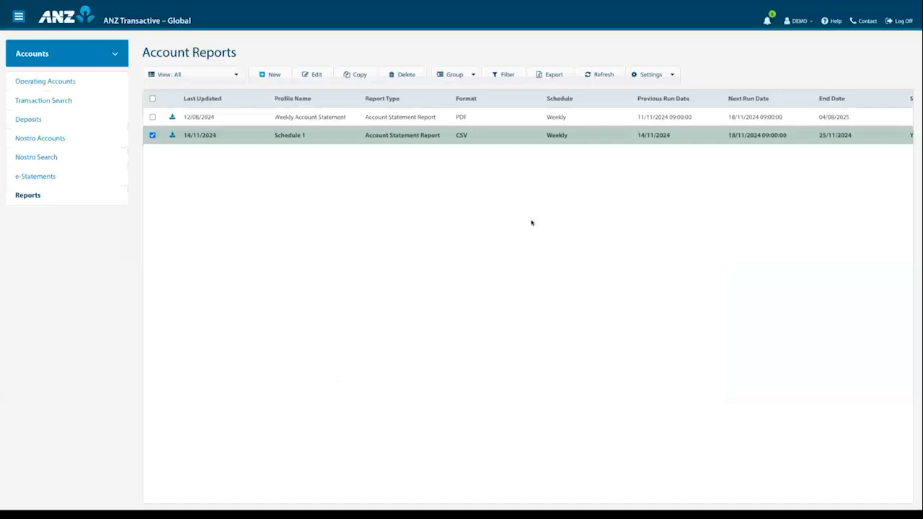
Step: Go to the home workspace and add the Favourite Accounts, Net Position and Favourite Accounts Reports content
left_click(106, 56)
left_click(79, 76)
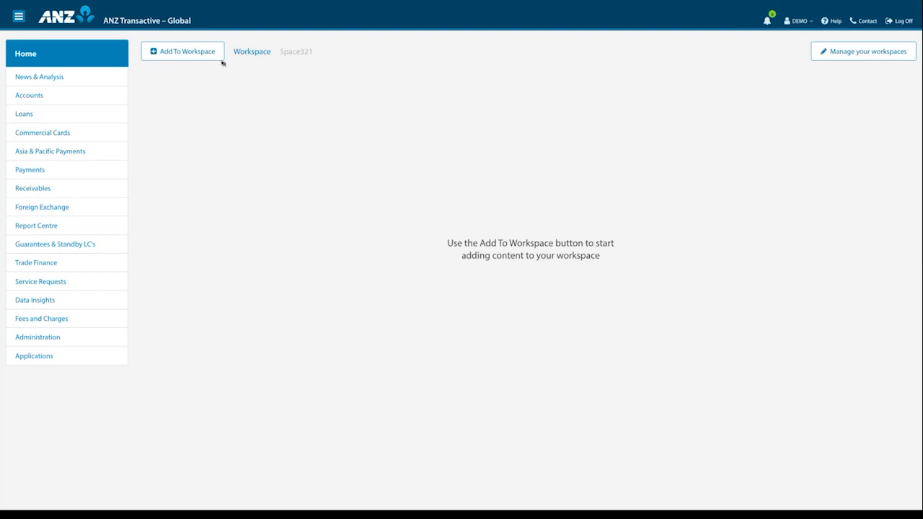
left_click(200, 54)
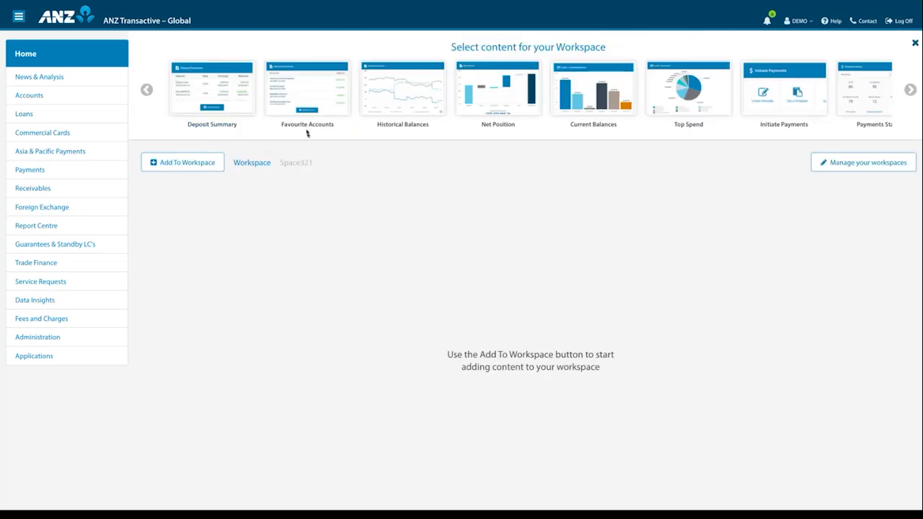
left_click(305, 92)
left_click(498, 88)
left_click(911, 91)
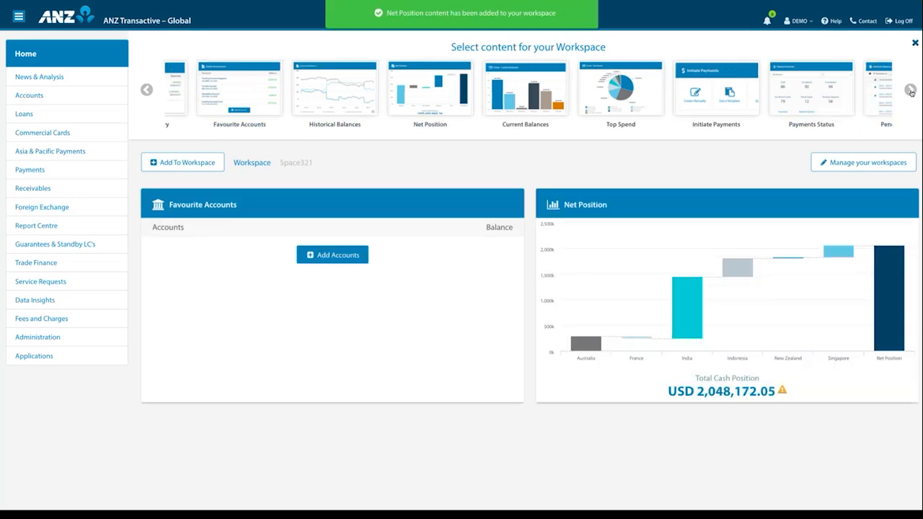
left_click(911, 91)
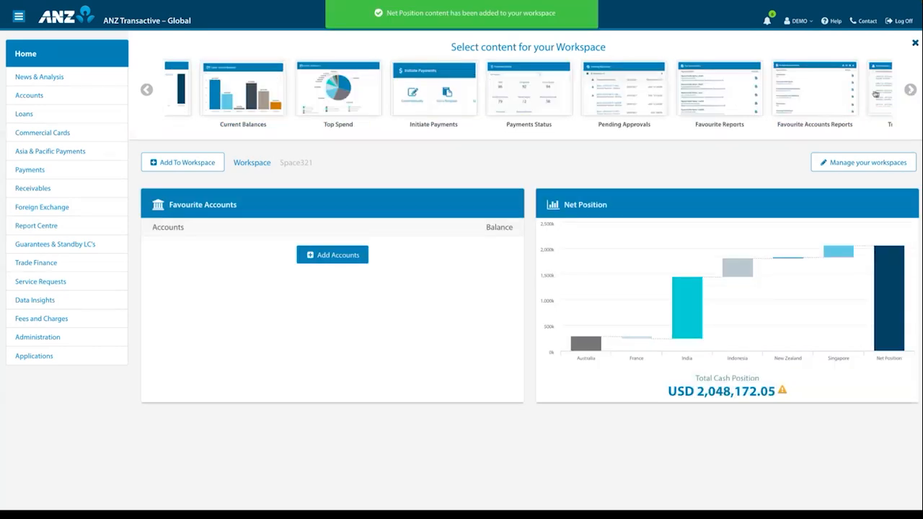
left_click(810, 97)
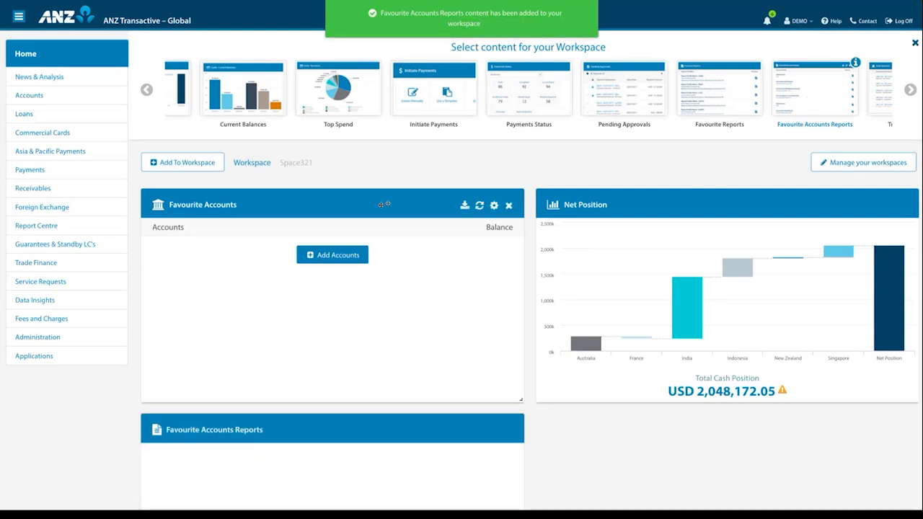
Step: Add the Primary Savings Account, Funding Account Singapore and Loan Repayment Account to the Favourite Accounts widget
left_click(311, 256)
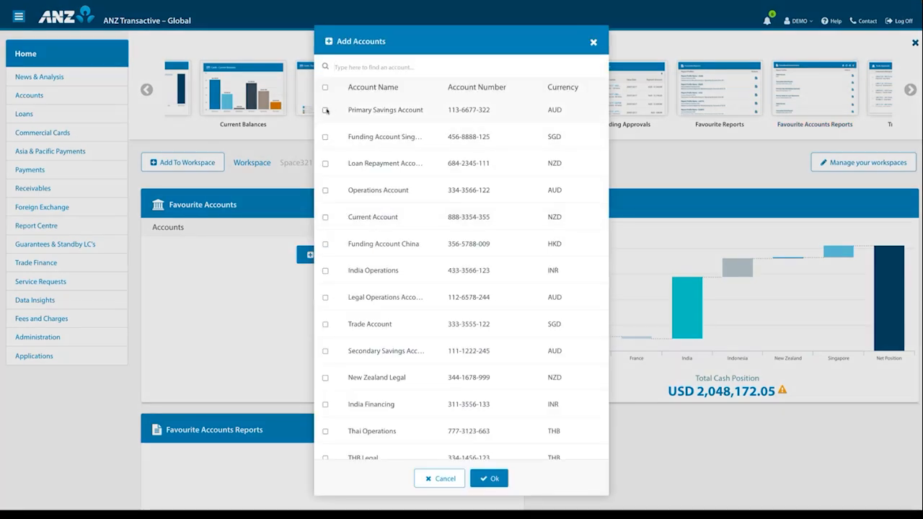
left_click(324, 111)
left_click(325, 137)
left_click(325, 163)
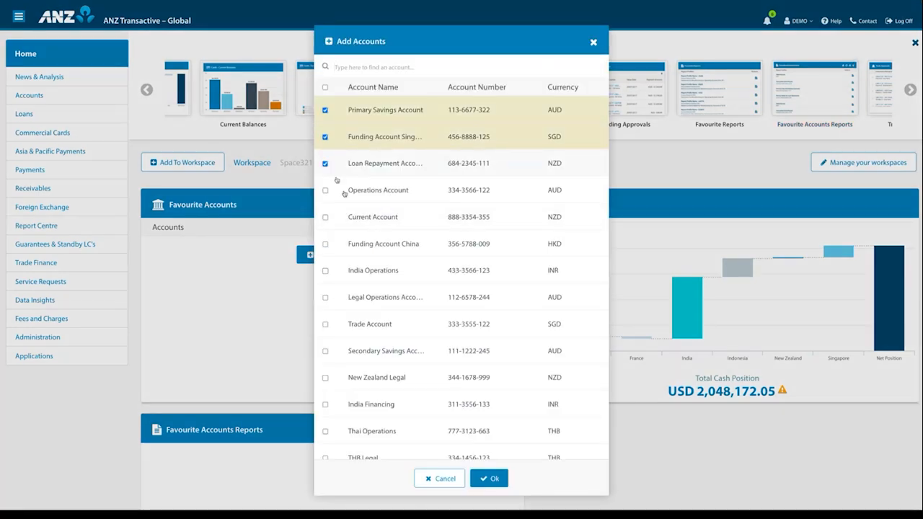
left_click(495, 478)
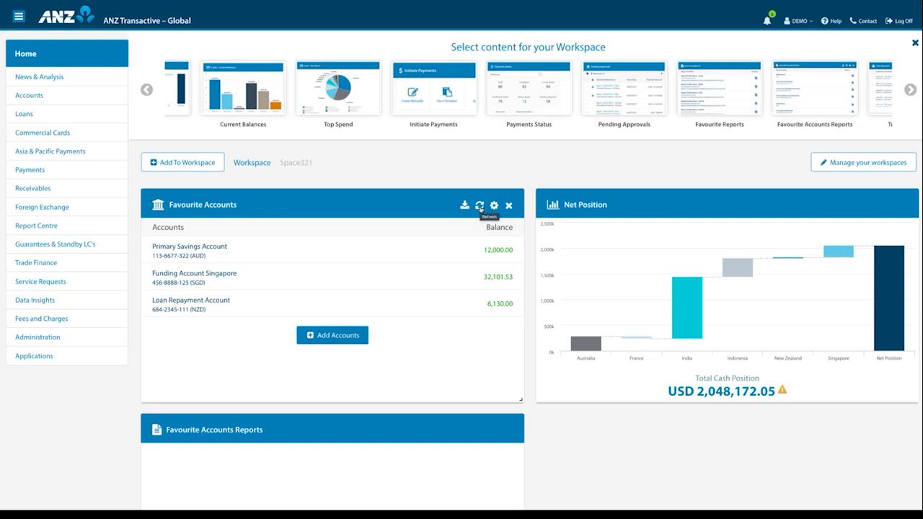
Step: Examine the view, download and account settings of the Favourite Accounts widget
left_click(495, 207)
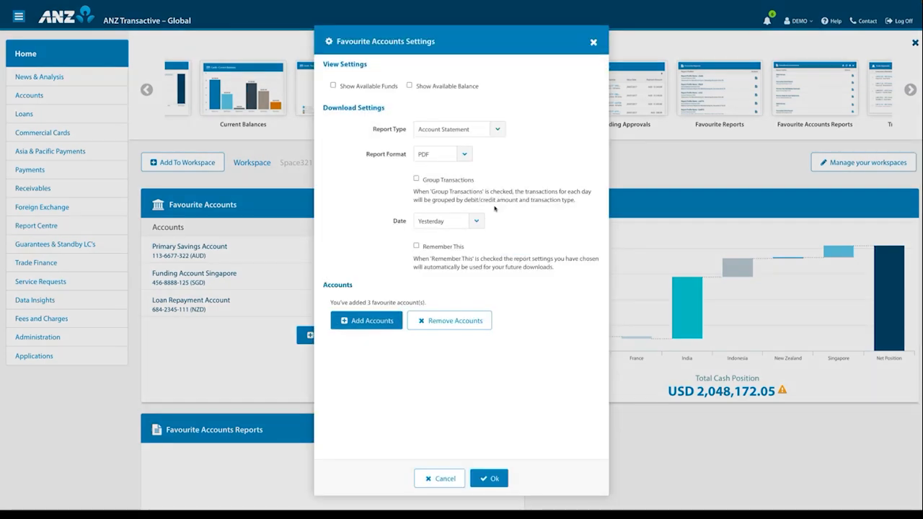
left_click(498, 479)
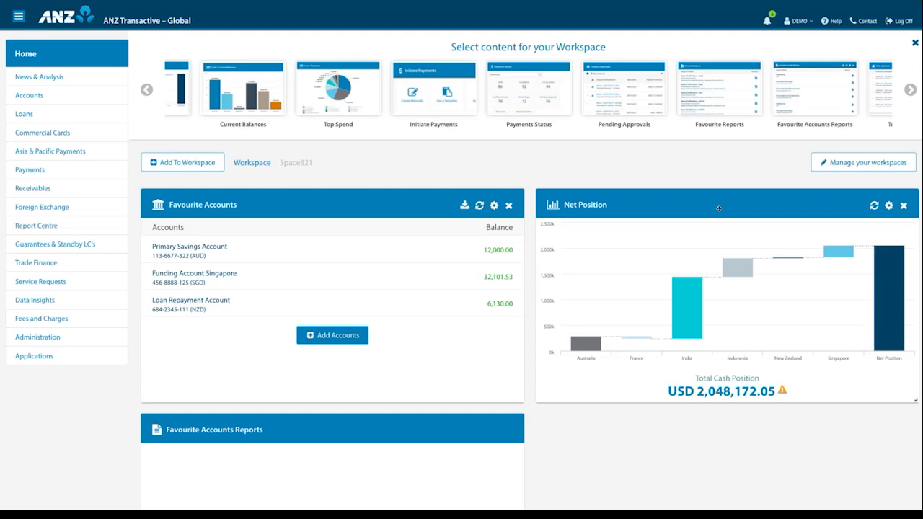
Step: Set the Net Position widget's chart type to Bar, group it by company, and view the CYC Company bar's breakdown
left_click(889, 207)
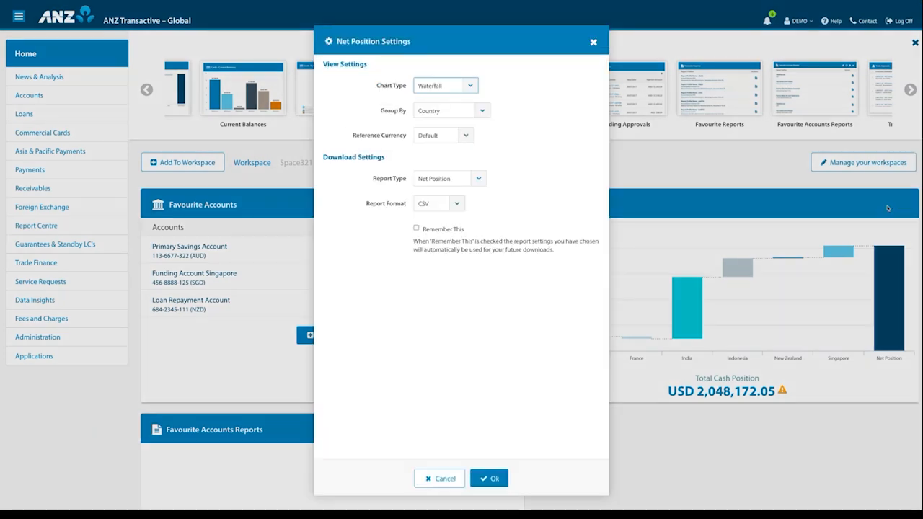
left_click(471, 88)
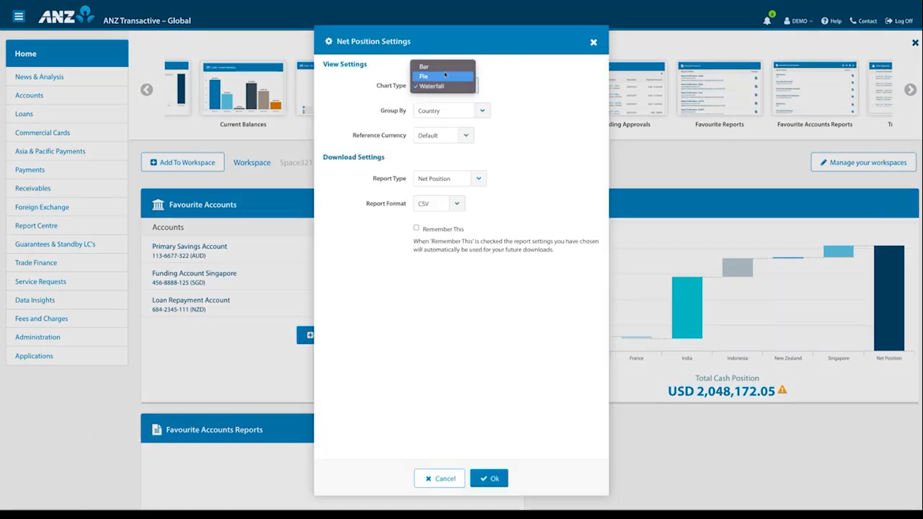
left_click(443, 67)
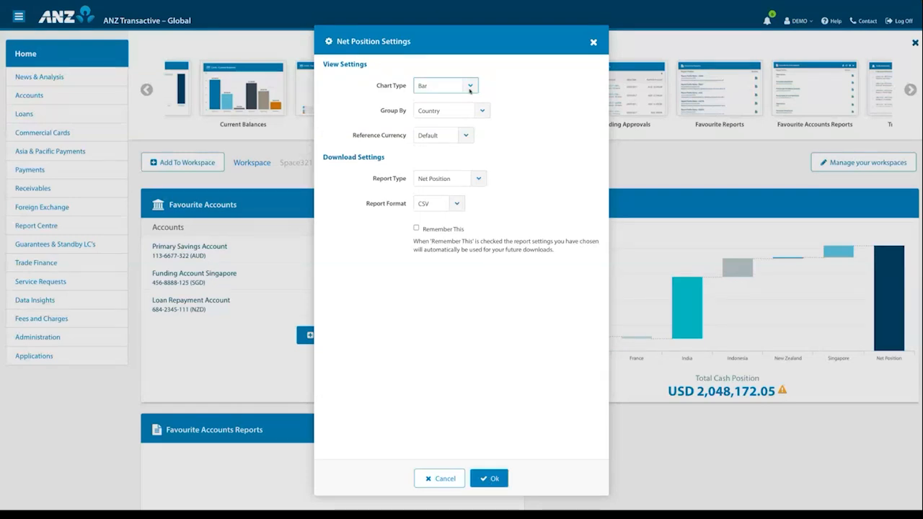
left_click(481, 111)
left_click(437, 101)
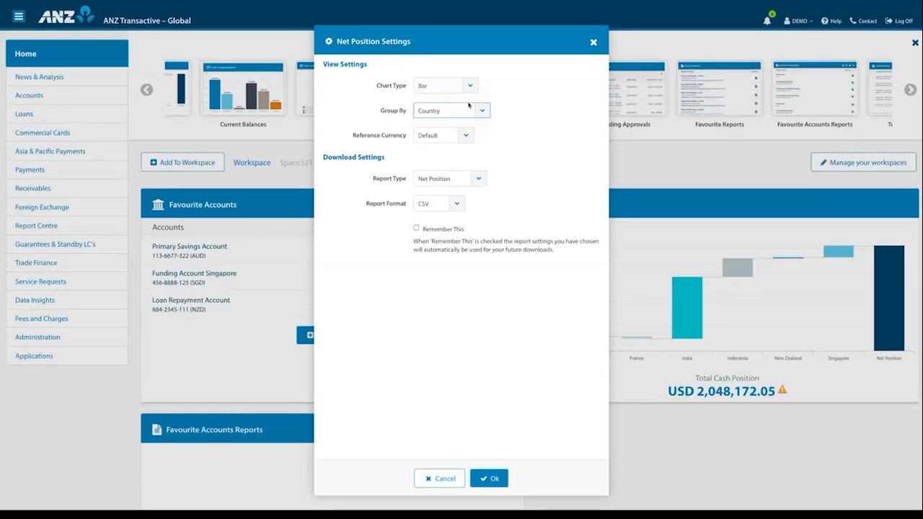
left_click(491, 478)
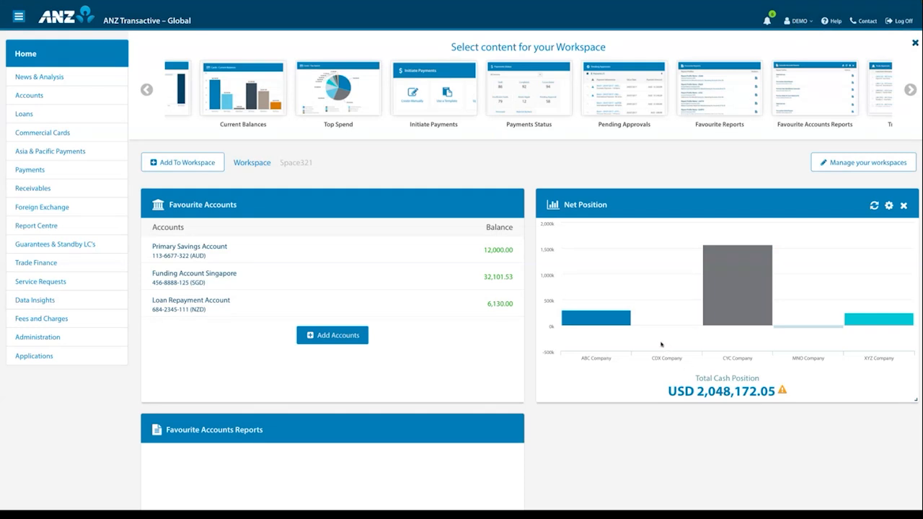
mouse_move(607, 323)
mouse_move(720, 313)
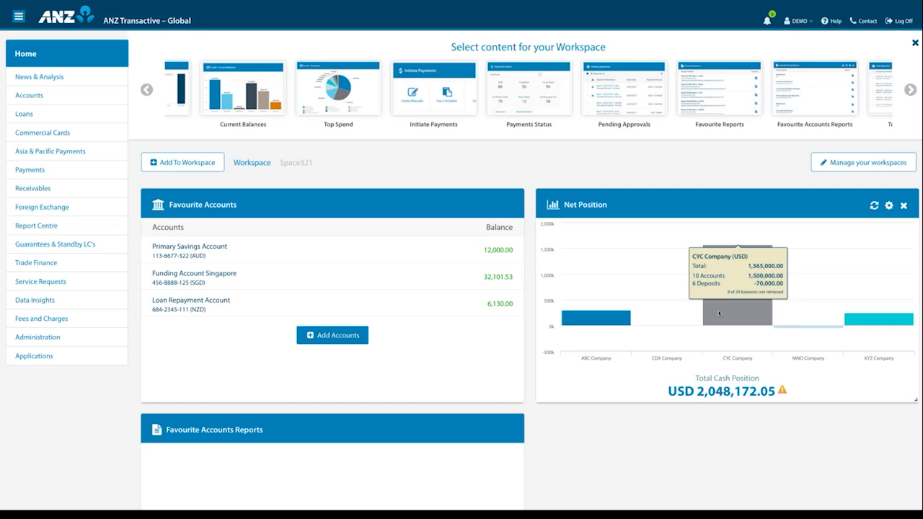
Step: Add the Weekly Account Statement and Schedule 1 report profiles to the Favourite Accounts Reports widget
scroll(533, 419, "down", 2)
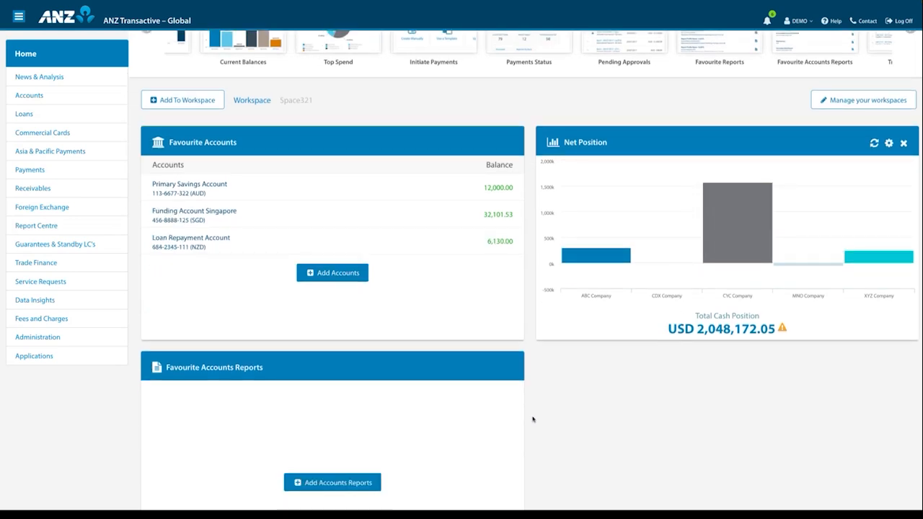
scroll(533, 419, "down", 1)
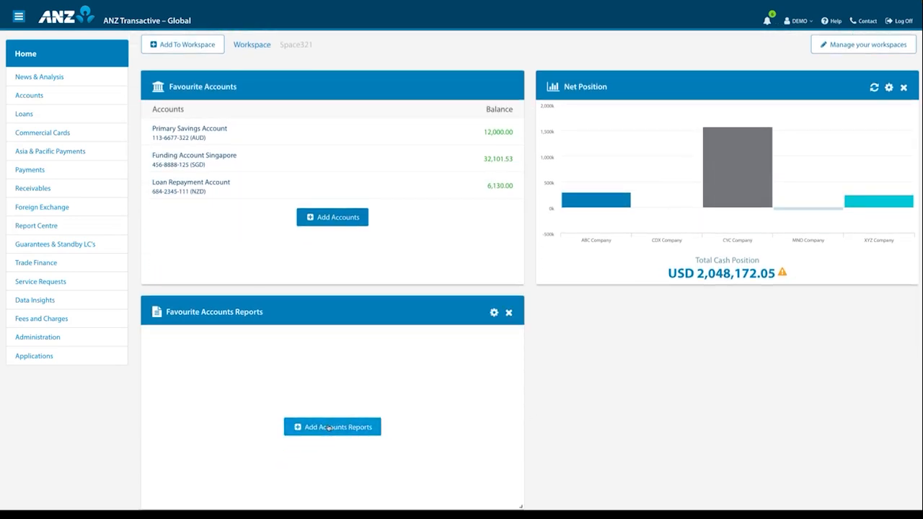
left_click(328, 427)
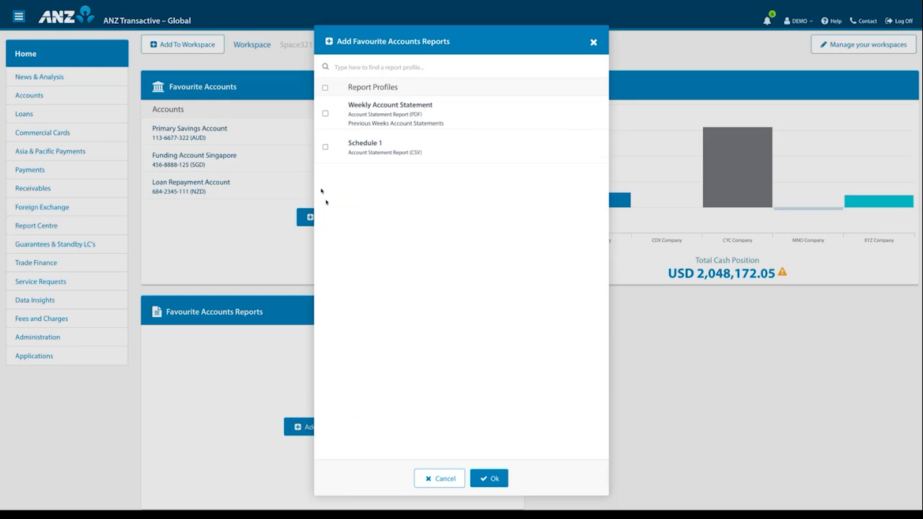
left_click(325, 113)
left_click(325, 147)
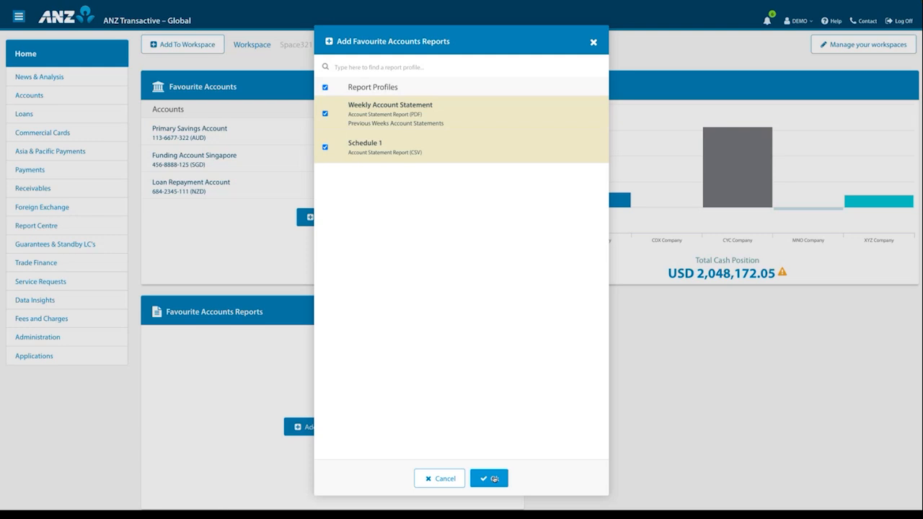
left_click(495, 479)
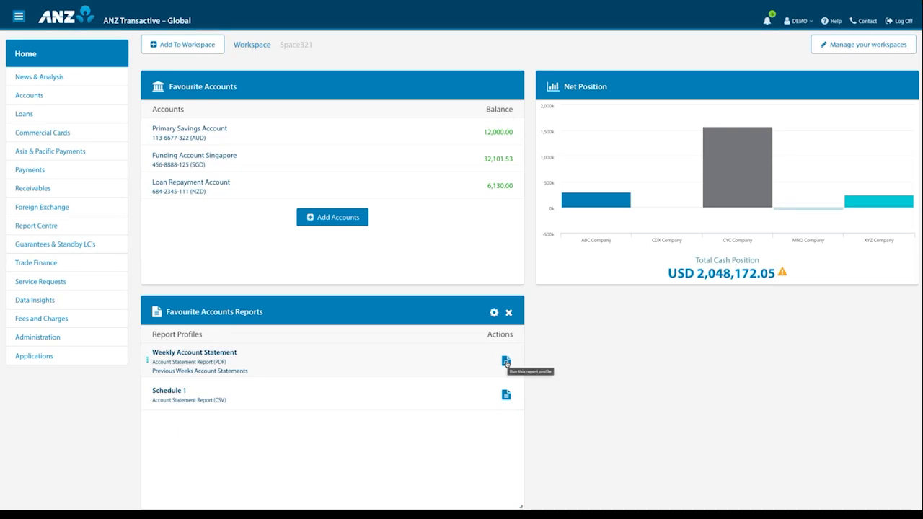
Step: Move the Favourite Accounts Reports widget beneath Net Position and back beneath Favourite Accounts
scroll(554, 347, "up", 1)
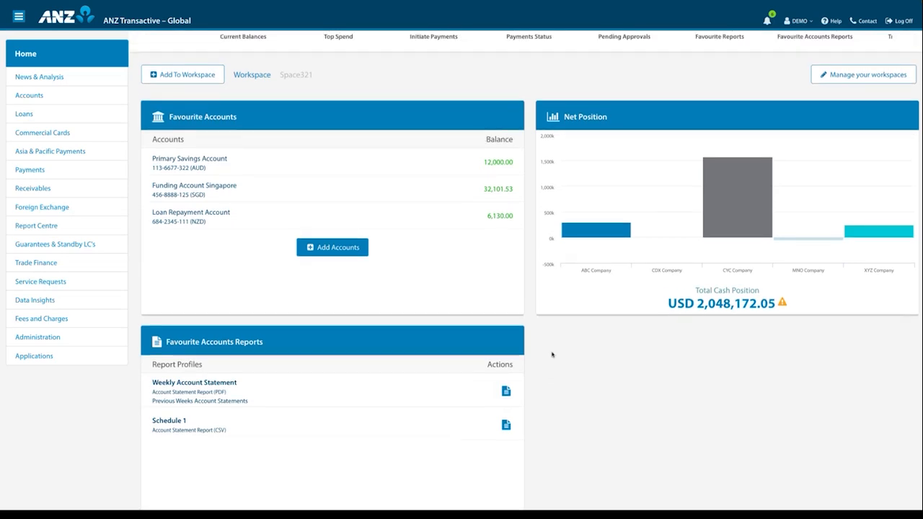
scroll(546, 370, "down", 1)
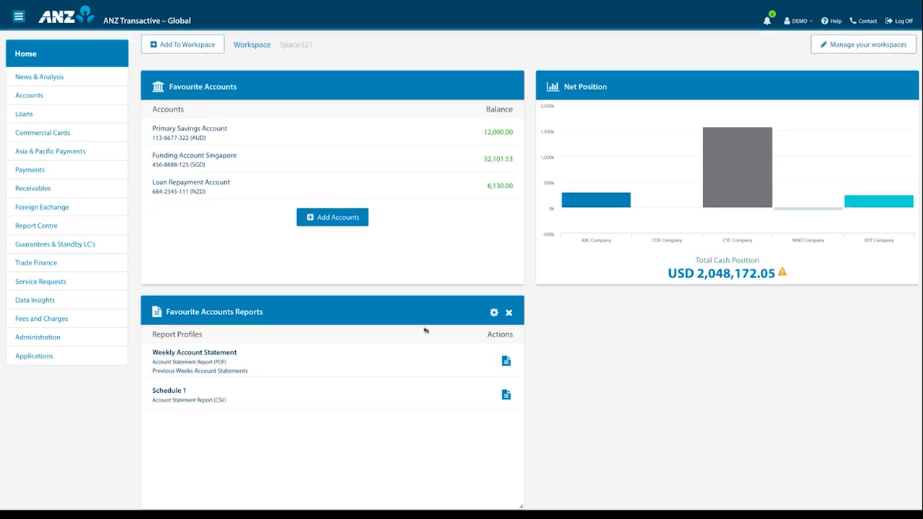
left_click_drag(375, 312, 770, 312)
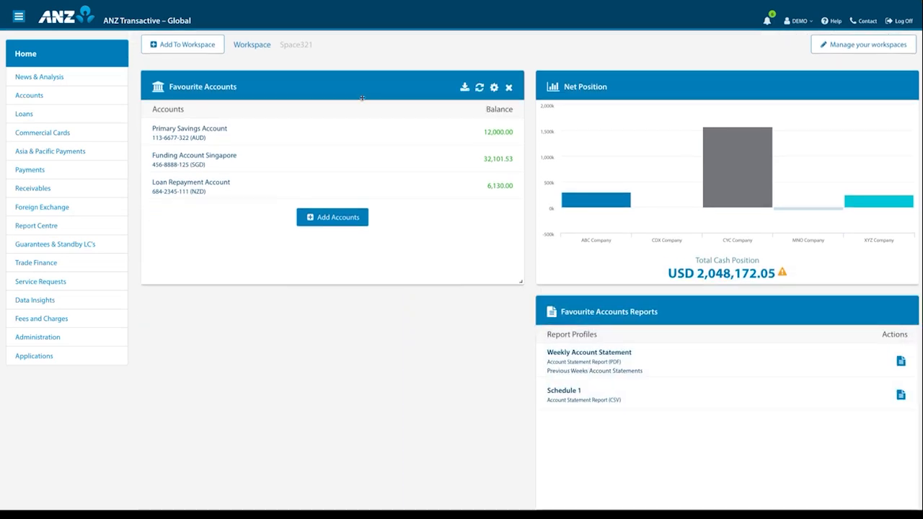
left_click_drag(363, 86, 375, 313)
left_click_drag(722, 311, 333, 292)
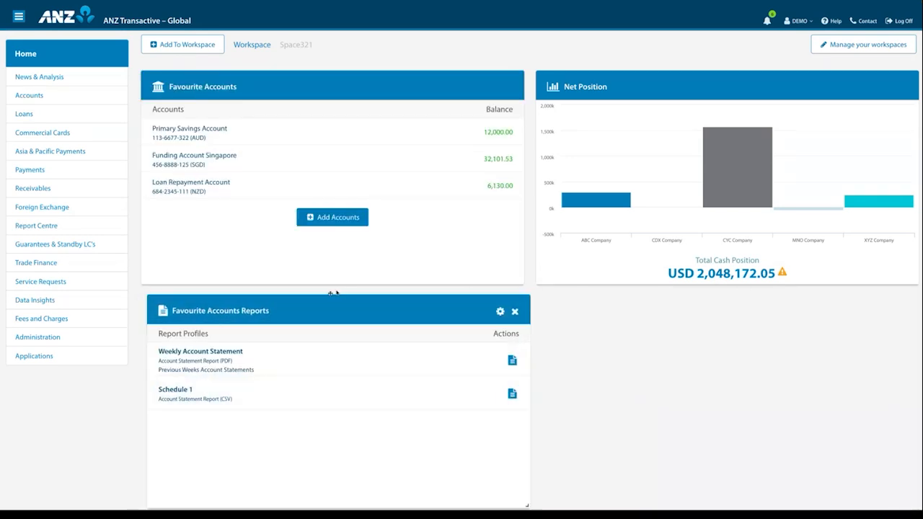
Step: Narrow the Favourite Accounts widget and move the Net Position widget over to close the gap beside it
left_click_drag(522, 283, 403, 253)
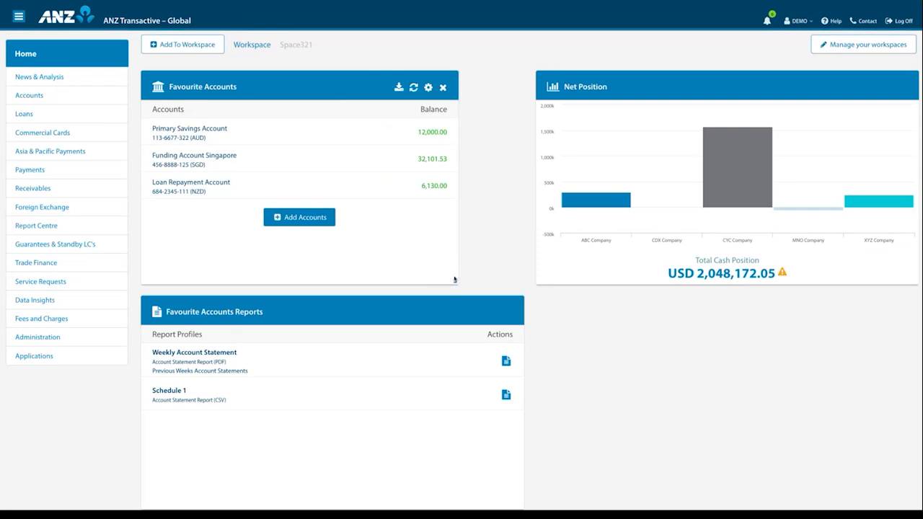
left_click_drag(669, 86, 609, 90)
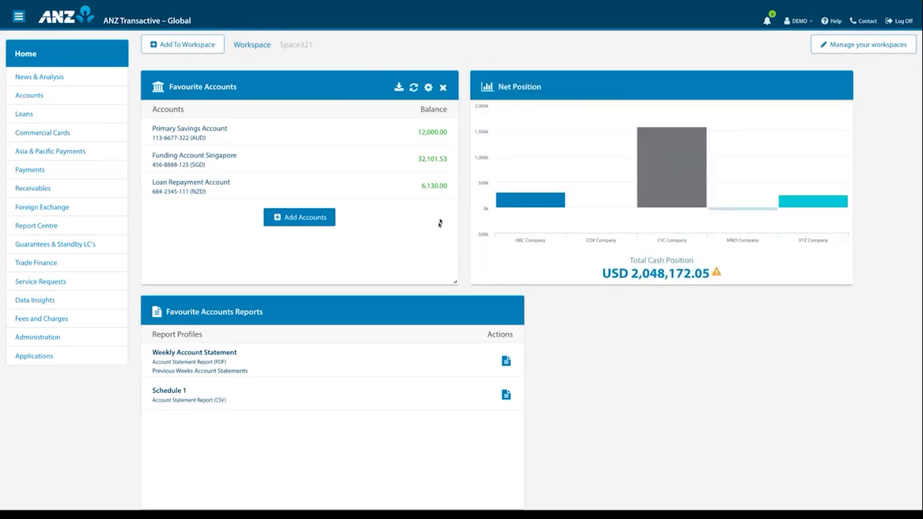
Step: Remove the Favourite Accounts Reports content from the workspace
mouse_move(508, 314)
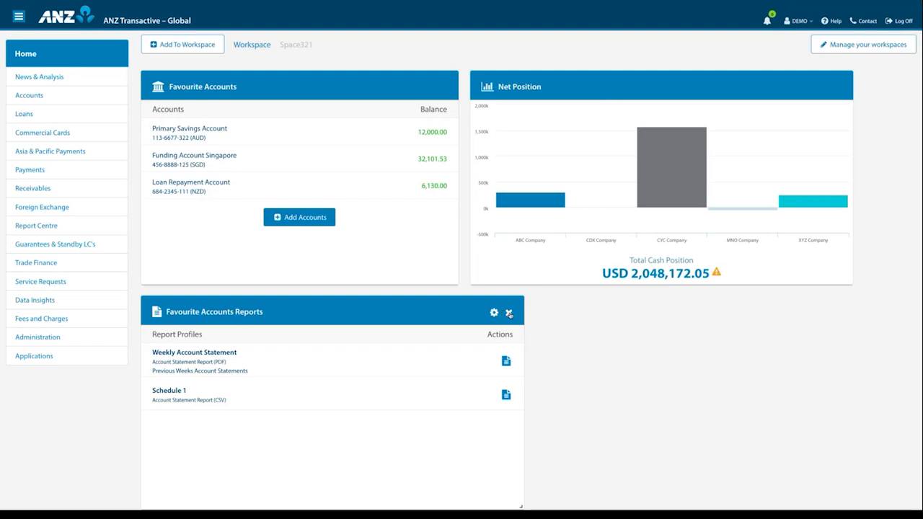
left_click(508, 313)
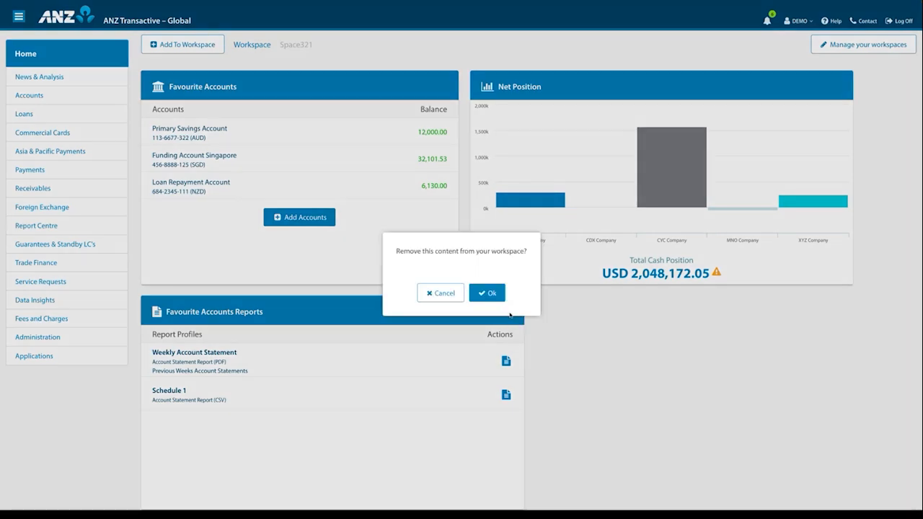
left_click(494, 295)
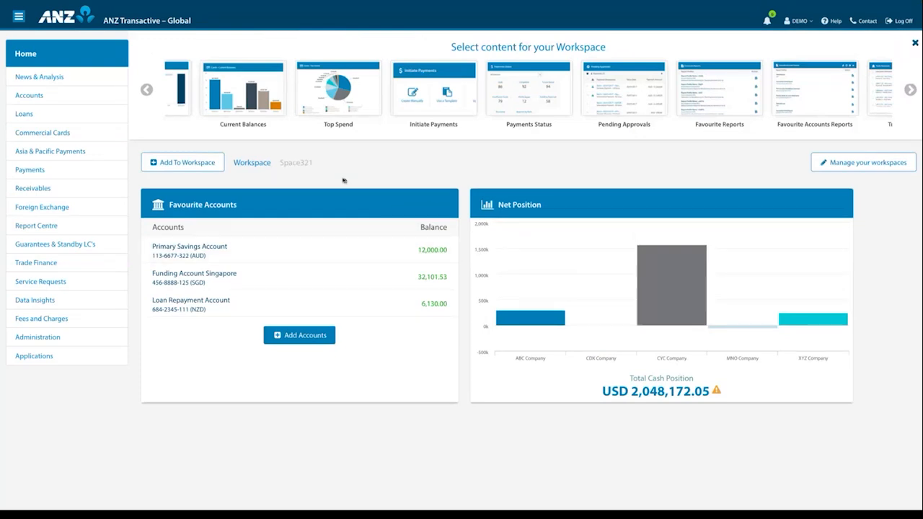
Step: Create a new workspace named WSpace in the workspace management dialog
left_click(867, 163)
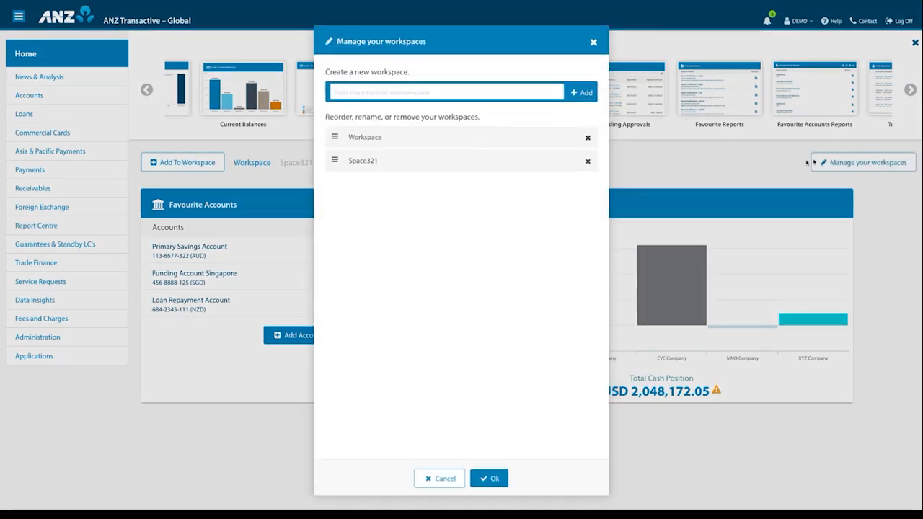
type("WSpace")
left_click(582, 92)
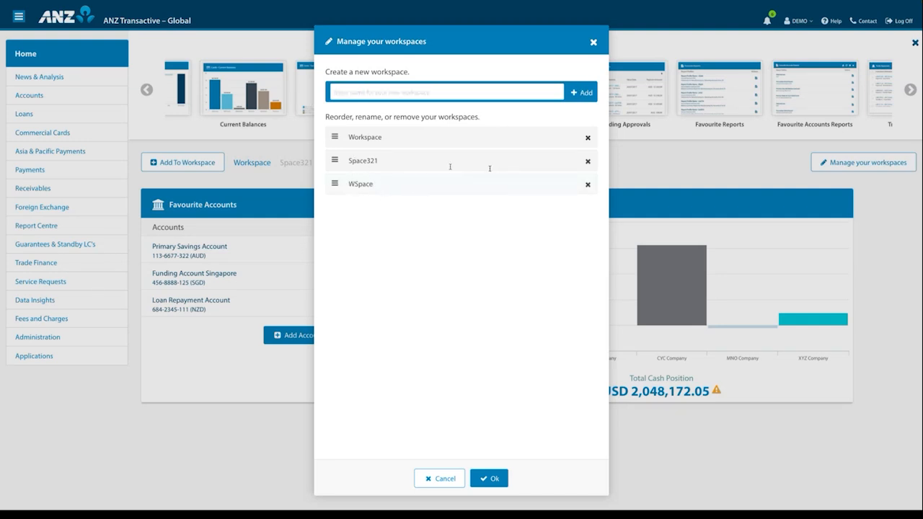
Step: Remove the Space321 workspace, rename WSpace to WSpace321, and save the workspace changes
left_click(587, 162)
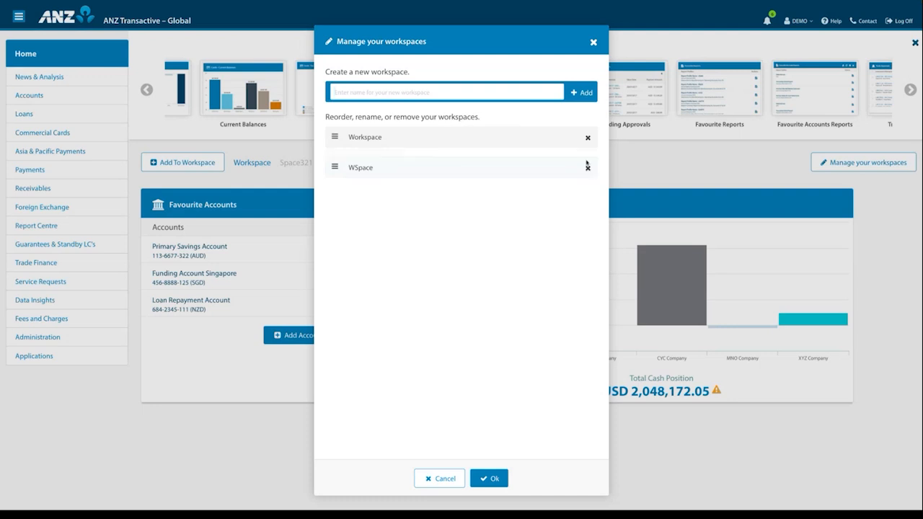
left_click(415, 162)
type("321")
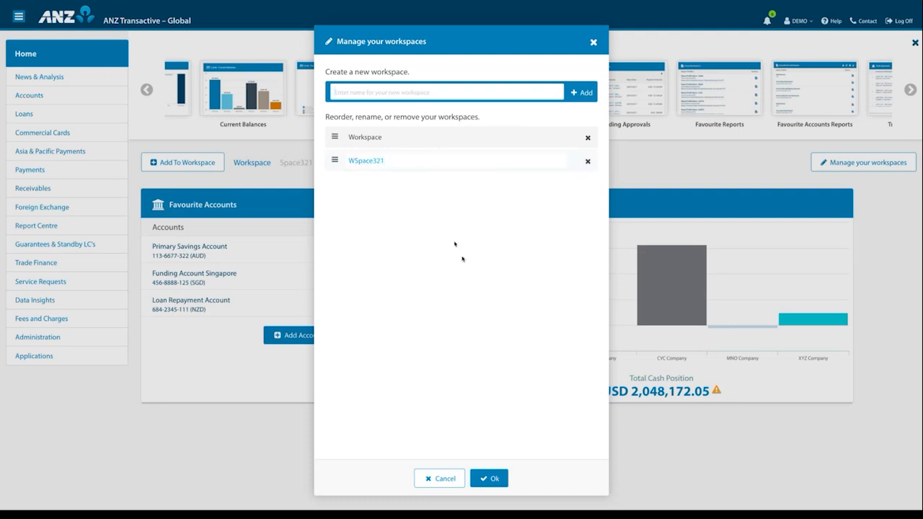
left_click(497, 479)
left_click(490, 308)
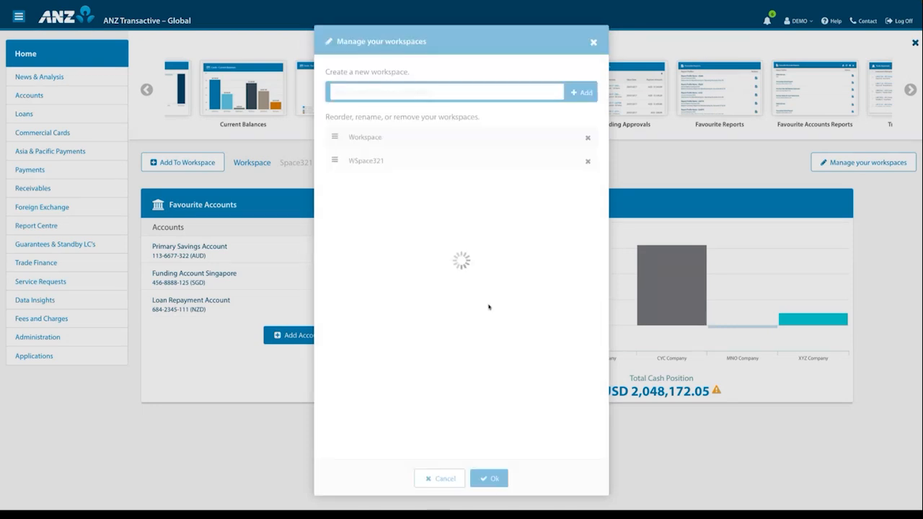